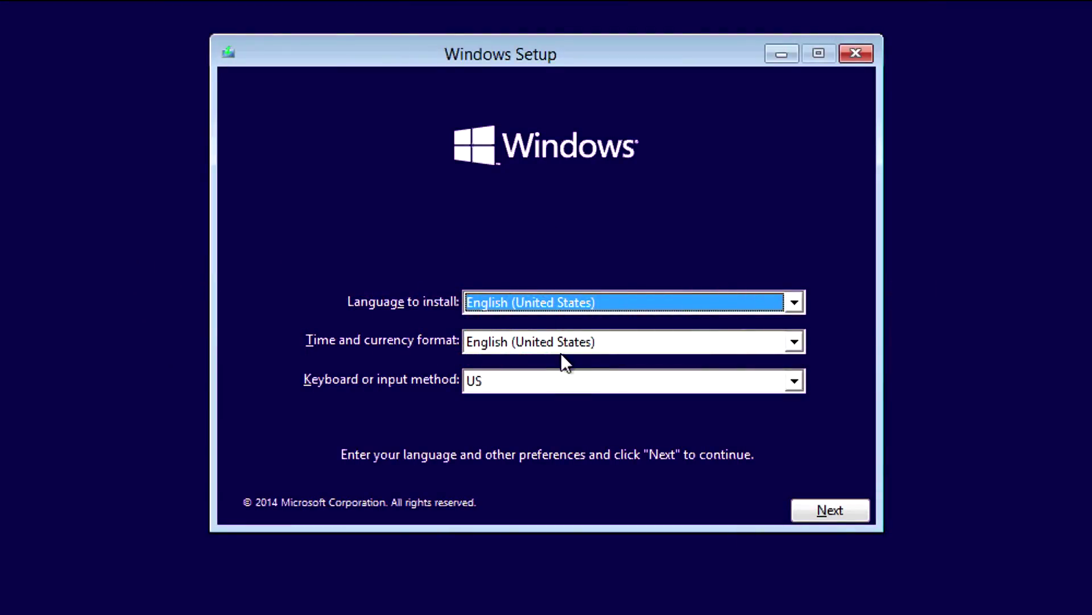
Step: Install Windows onto a new 25600 MB partition created in Drive 0's unallocated space
left_click(783, 475)
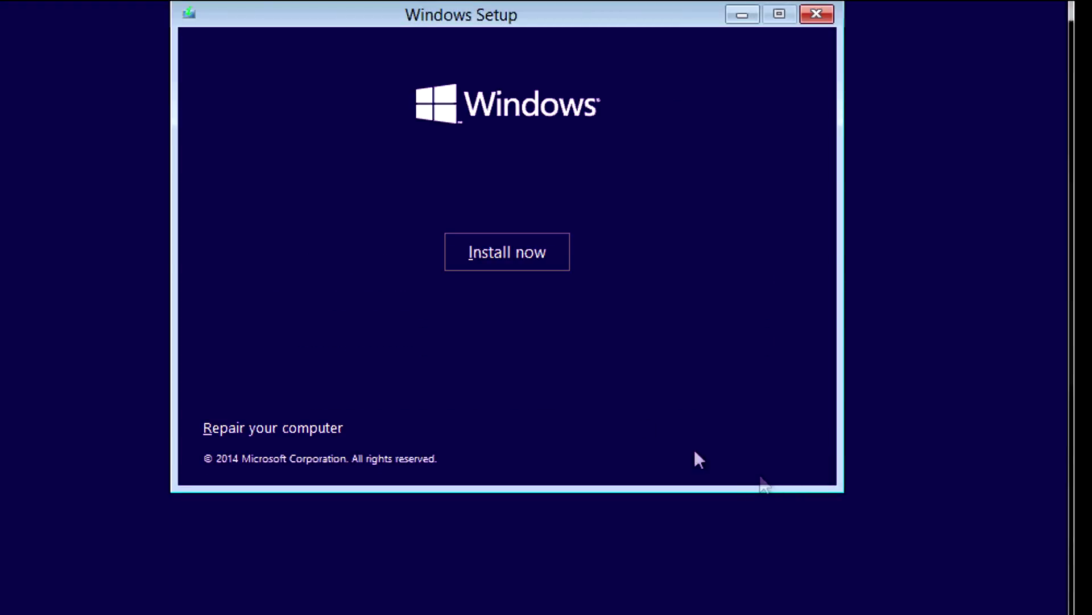
left_click(505, 248)
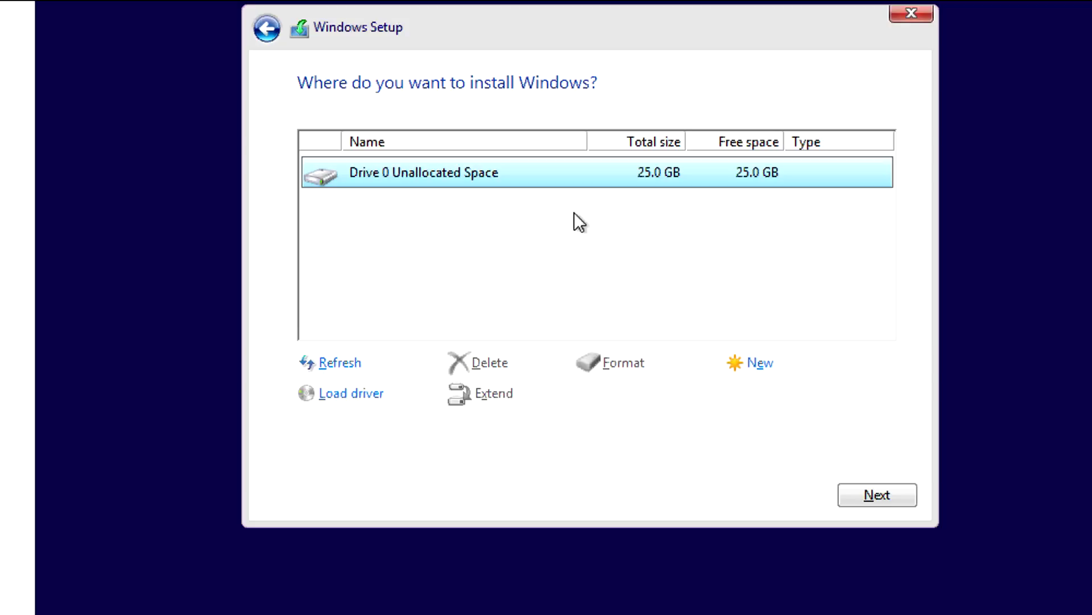
left_click(760, 364)
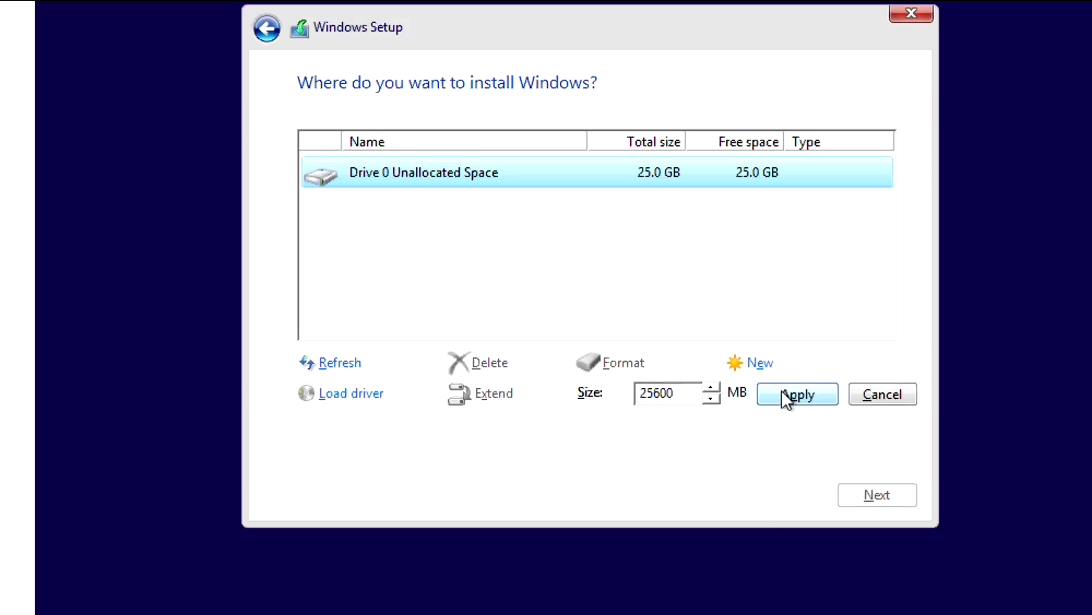
left_click(794, 398)
left_click(760, 390)
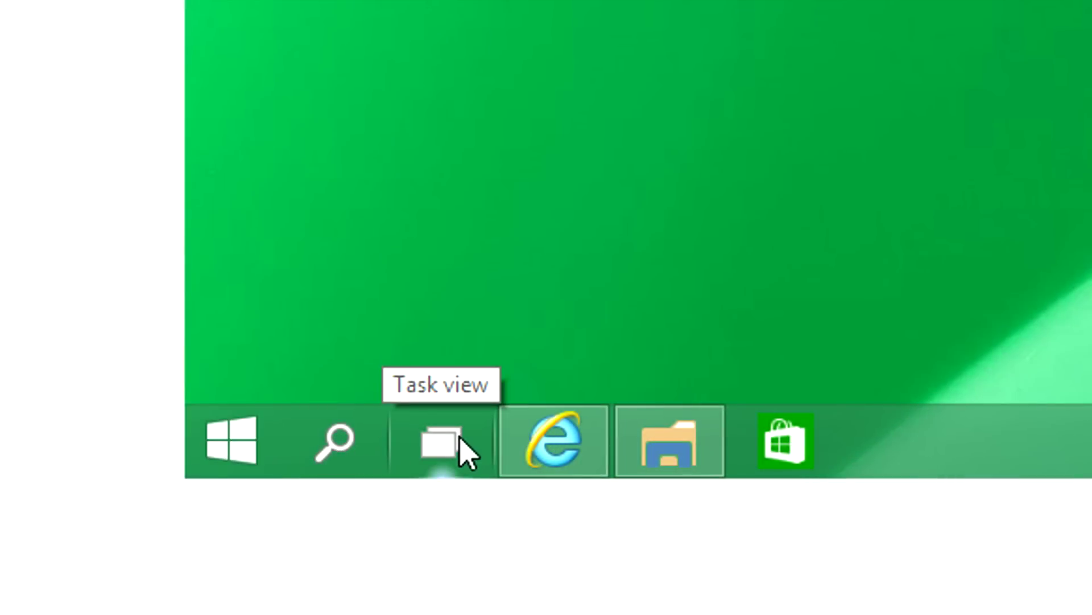
Step: Open the Start menu and check the power menu's Shut down and Restart choices, then dismiss them
mouse_move(576, 441)
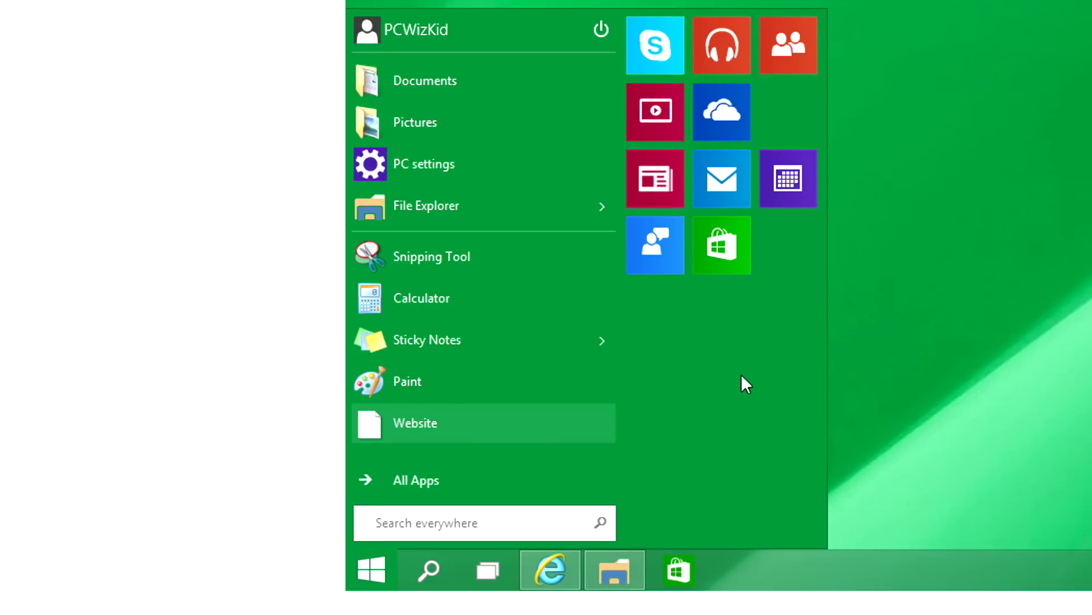
left_click(598, 30)
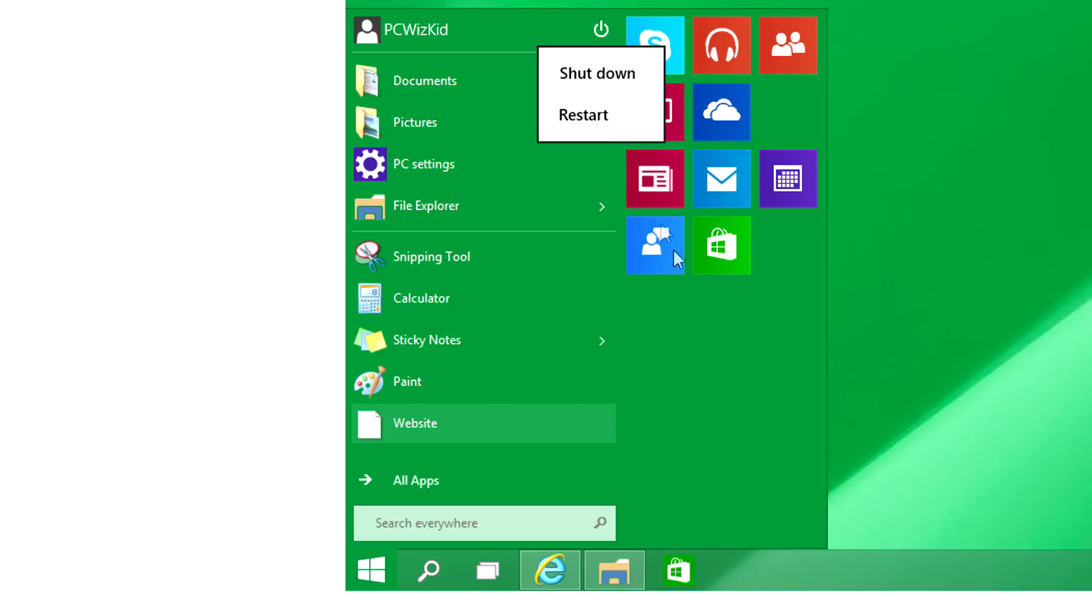
left_click(699, 298)
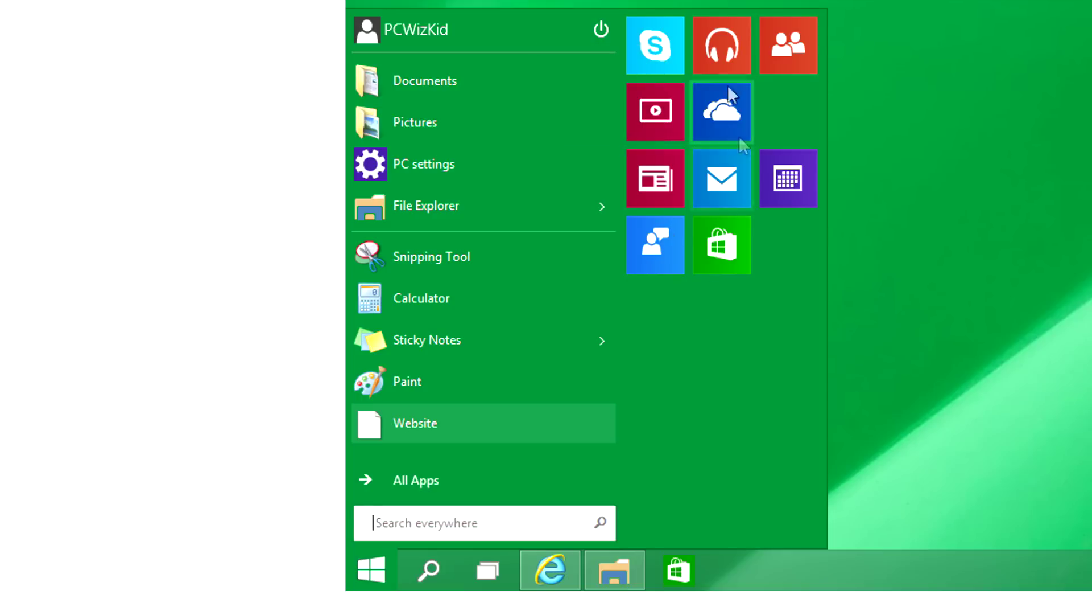
Step: Make Calendar a medium tile, make the Start menu taller, and move People and Mail beside Calendar
right_click(777, 162)
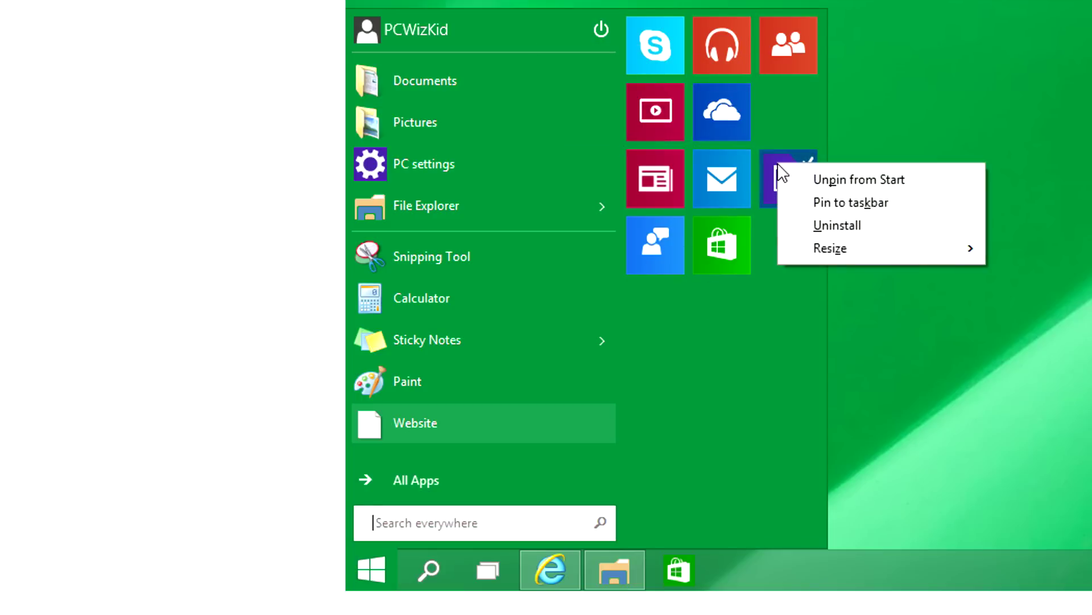
mouse_move(936, 258)
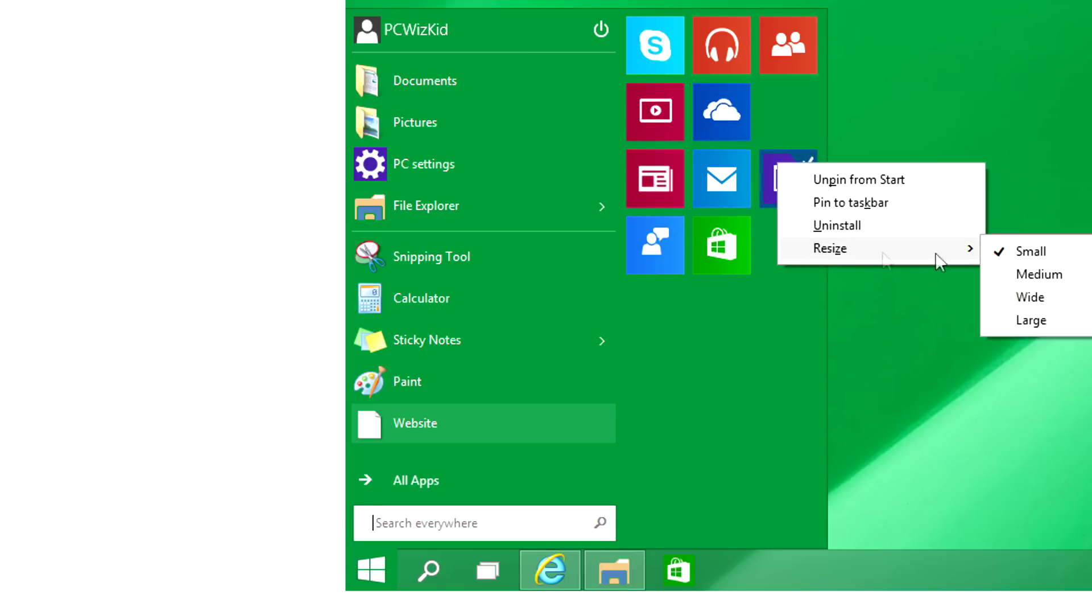
left_click(1024, 277)
left_click_drag(838, 230, 768, 222)
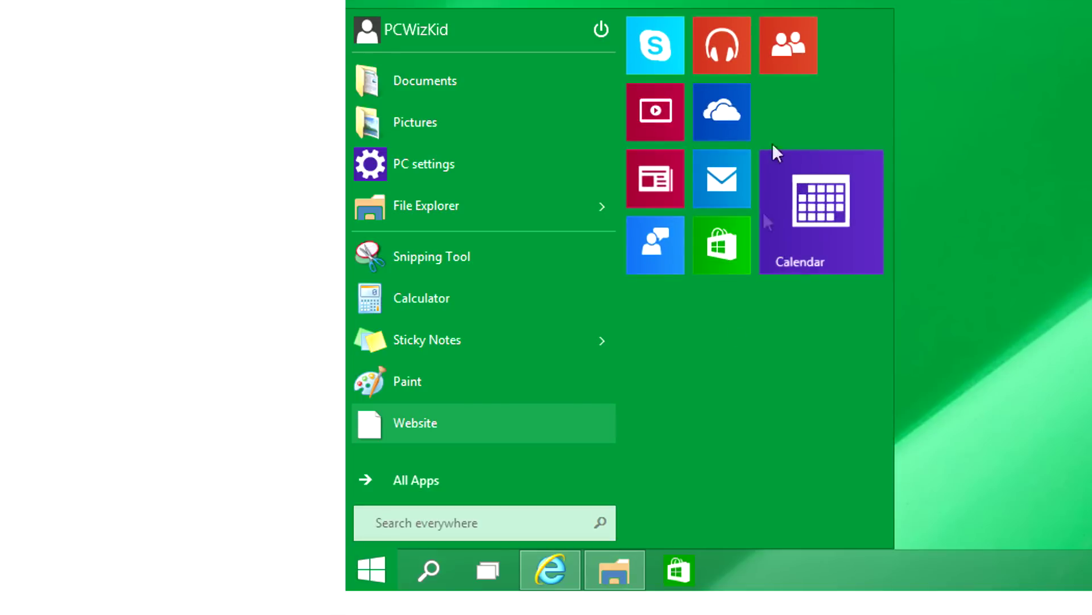
left_click_drag(793, 55, 736, 192)
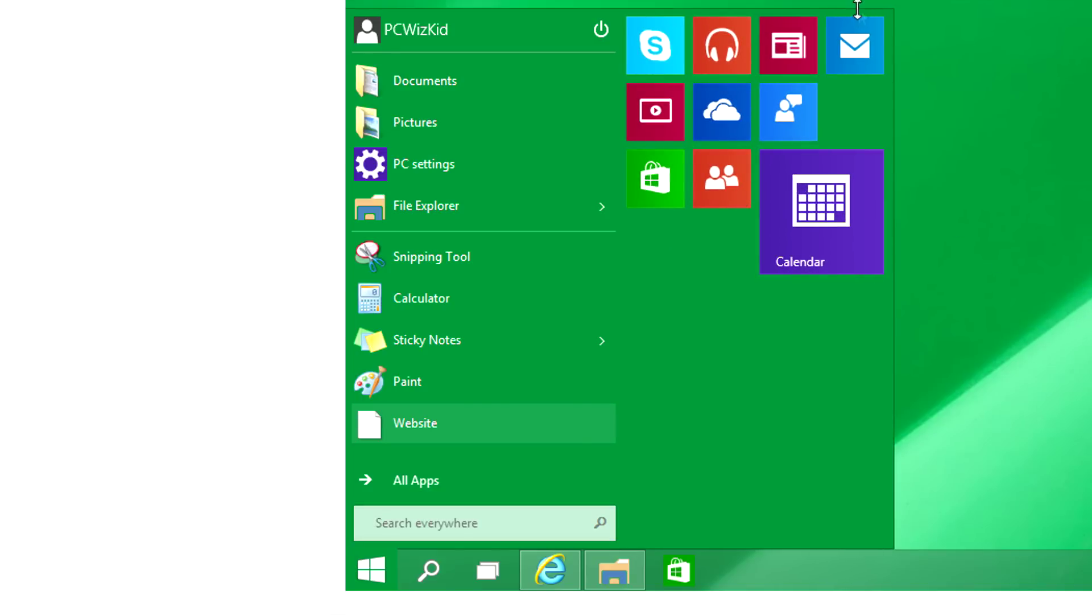
mouse_move(857, 8)
left_mouse_down()
mouse_move(829, 57)
mouse_move(828, 321)
mouse_move(820, 44)
left_mouse_up()
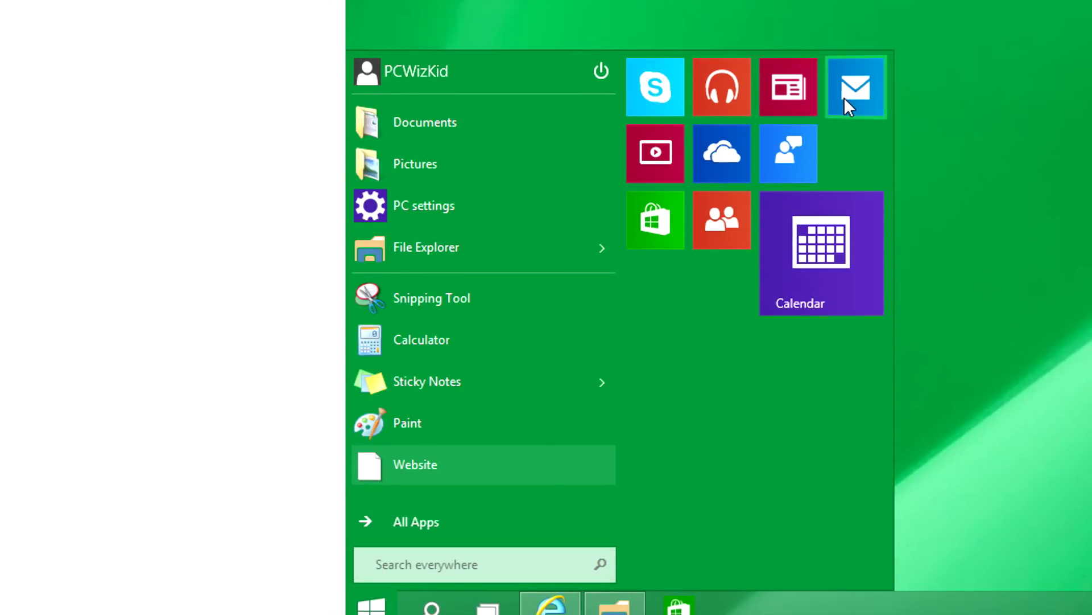
left_click_drag(845, 97, 737, 289)
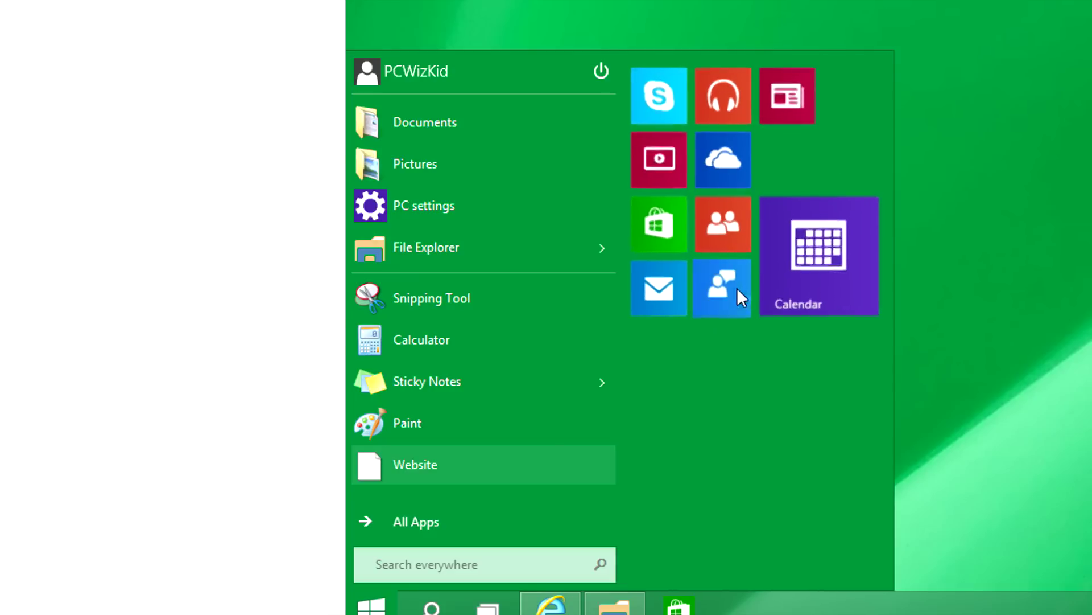
Step: Resize the Calendar tile back to Small
right_click(800, 238)
mouse_move(868, 322)
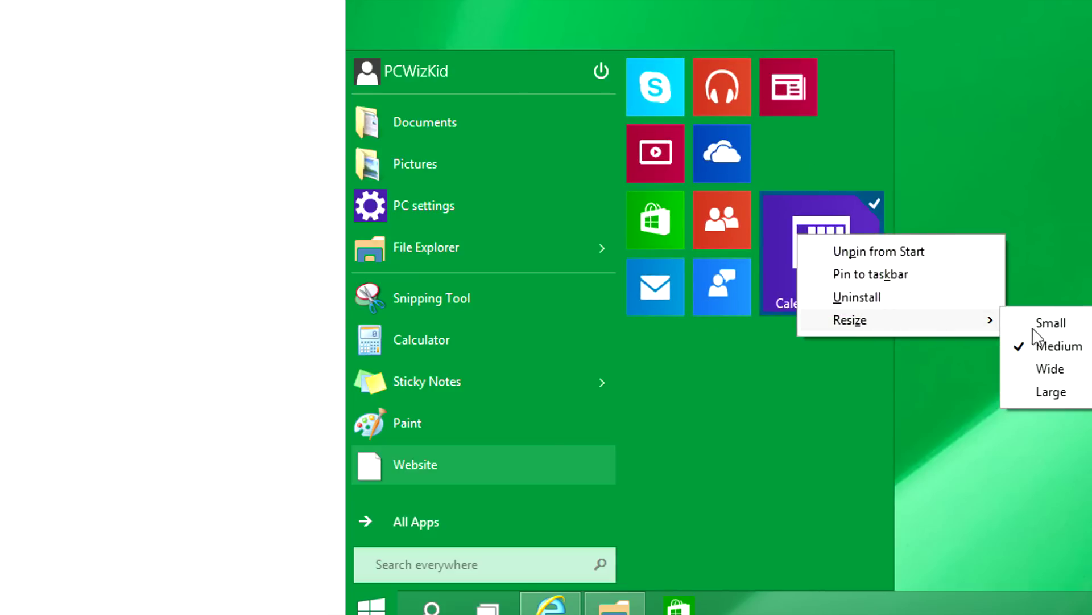
left_click(1033, 322)
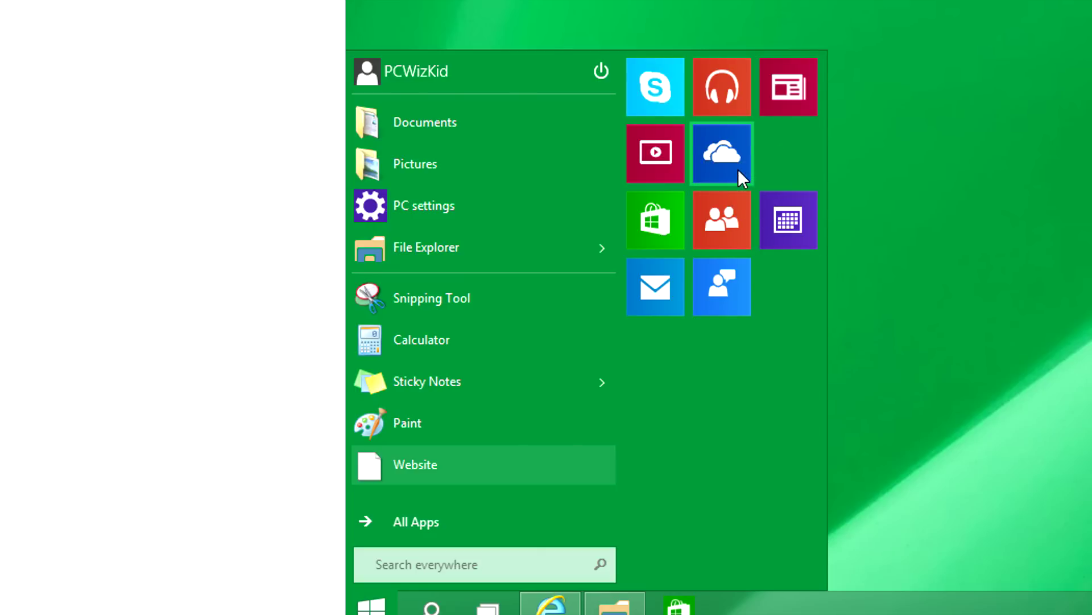
Step: Resize the News tile to Medium and turn its live tile off
right_click(808, 85)
left_click(877, 202)
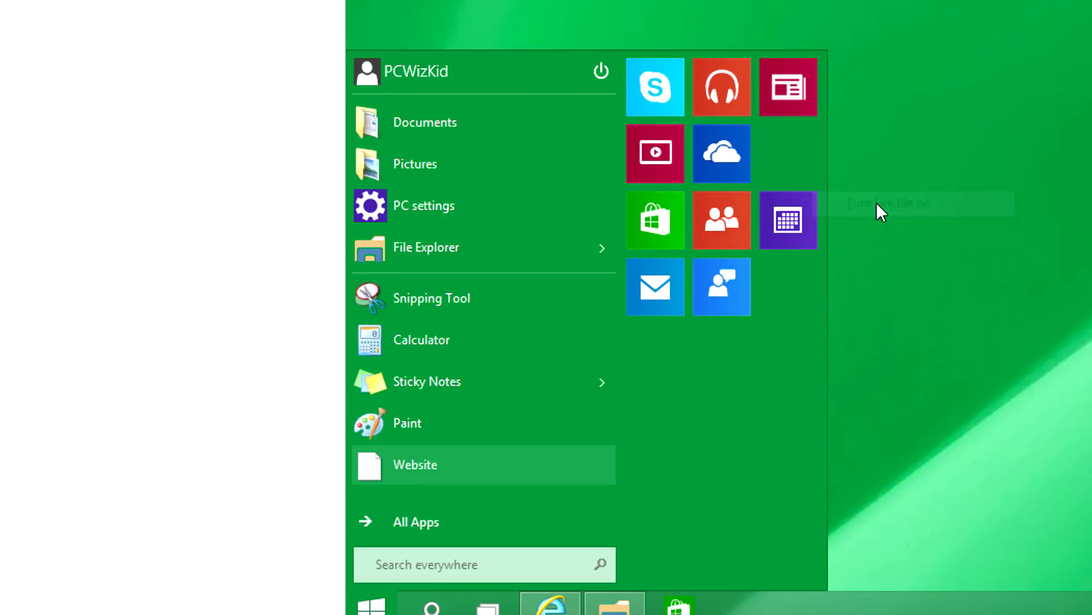
right_click(797, 97)
mouse_move(874, 188)
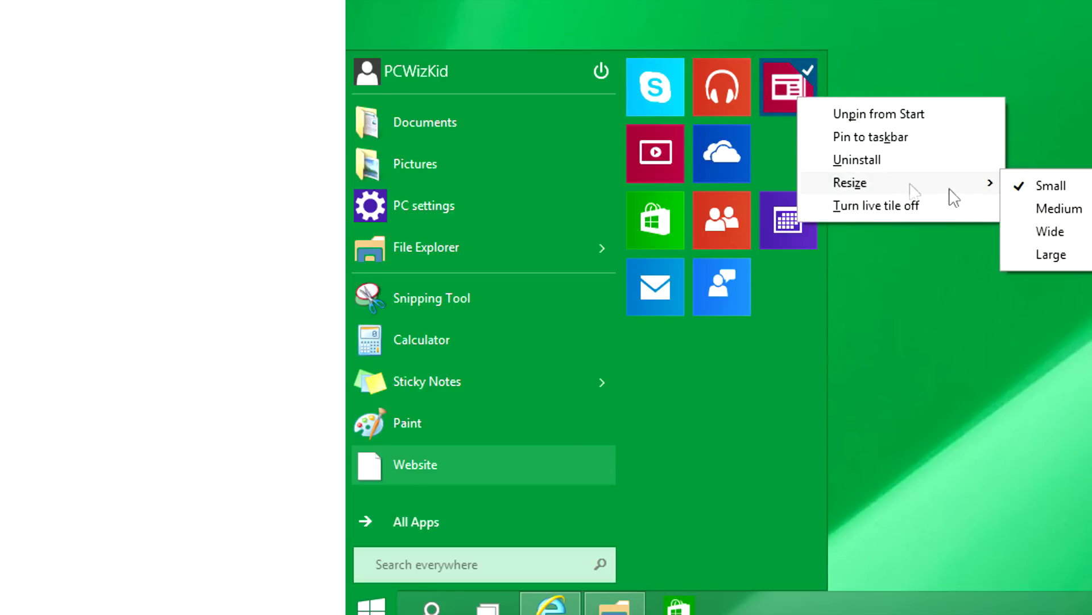
left_click(1044, 209)
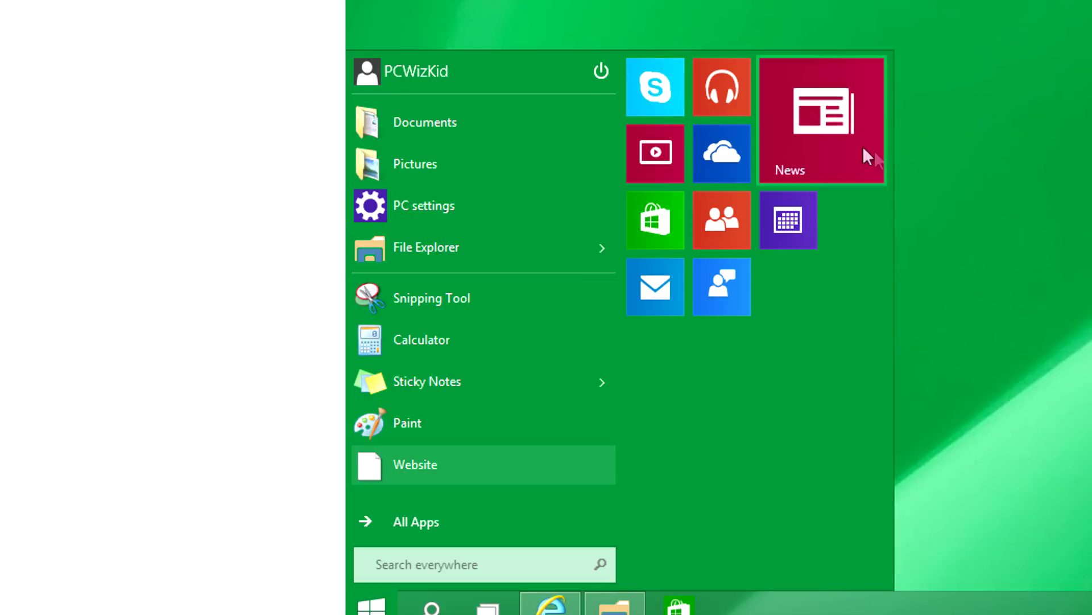
right_click(828, 148)
left_click(896, 244)
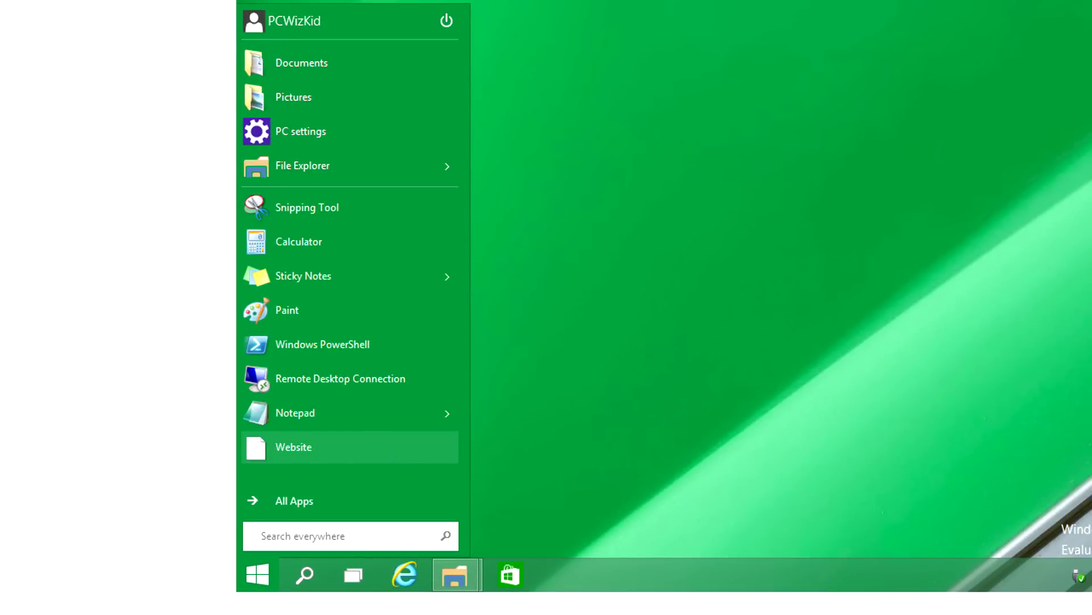
Step: Shrink the Start menu back down and scroll through the alphabetical All Apps list
left_click_drag(392, 6, 367, 201)
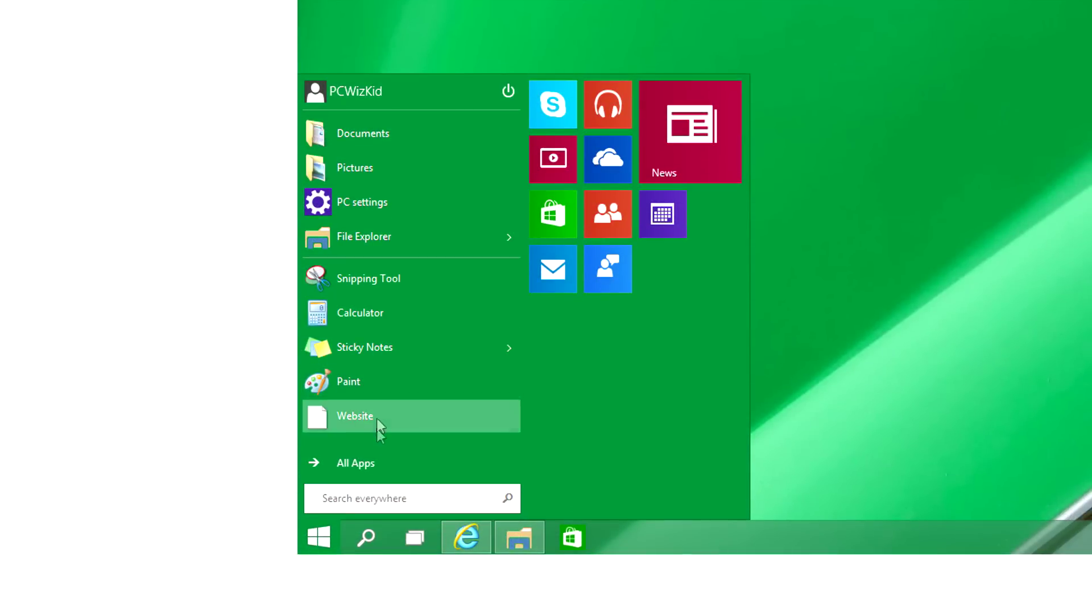
left_click(338, 464)
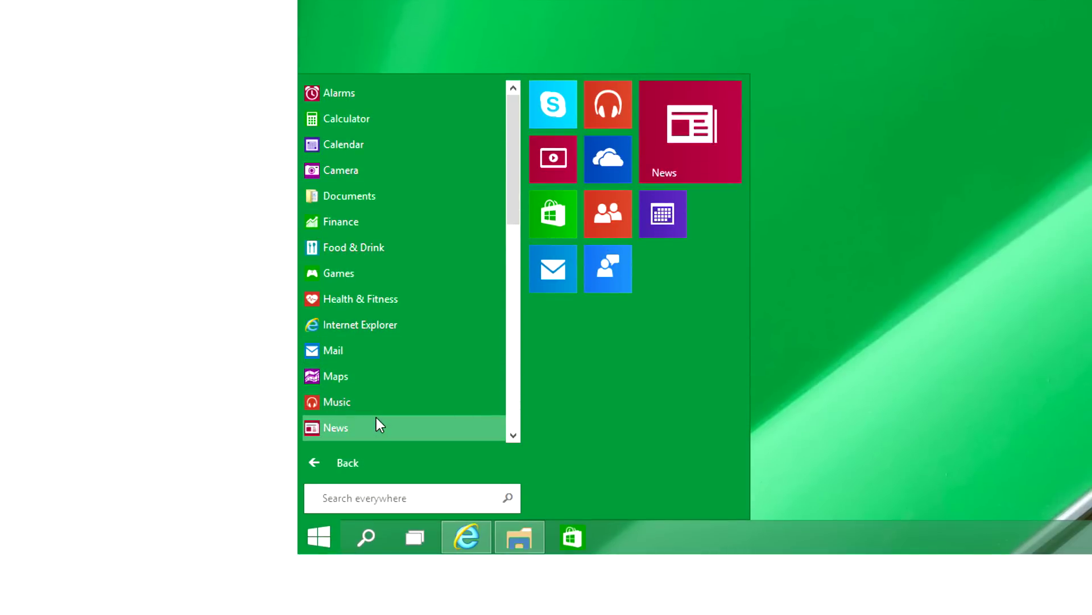
left_click_drag(514, 199, 514, 164)
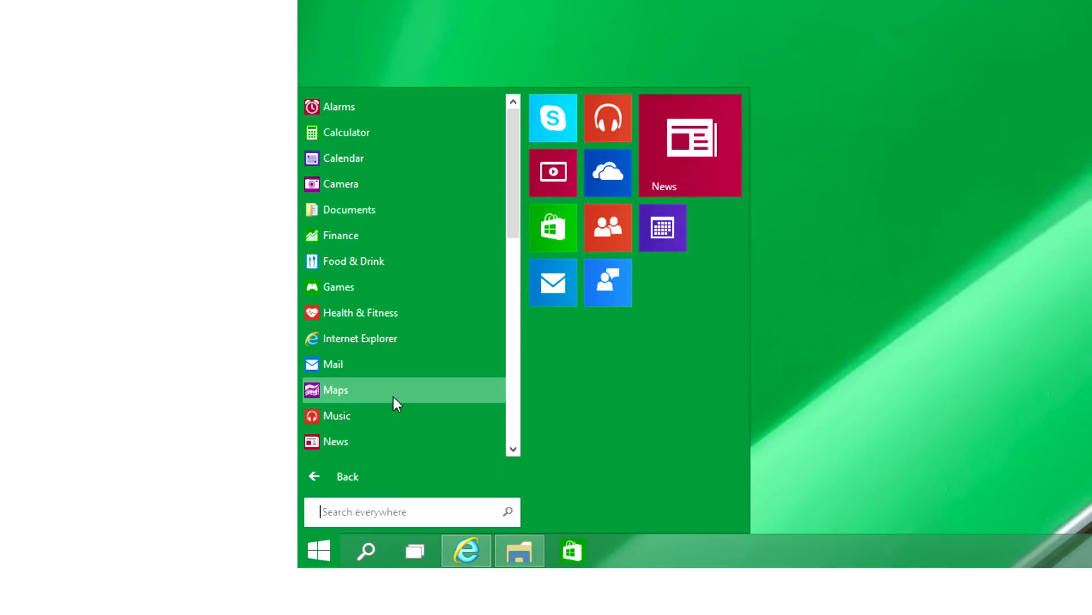
Step: Search for 'pcwizkid' from the Start menu's Search everywhere box, then cancel it
left_click(367, 492)
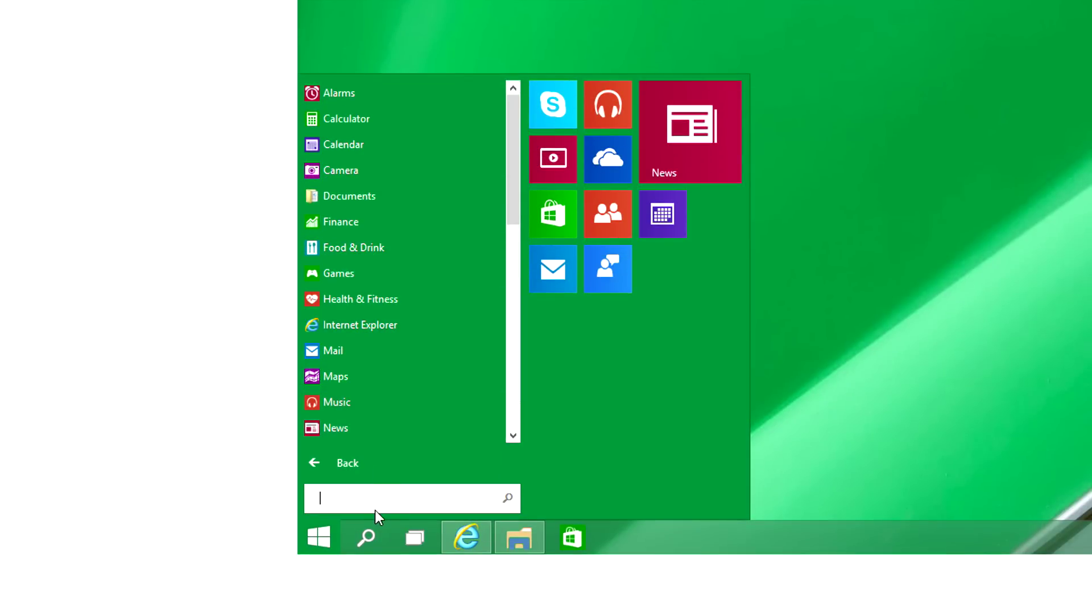
type("pcwizkid")
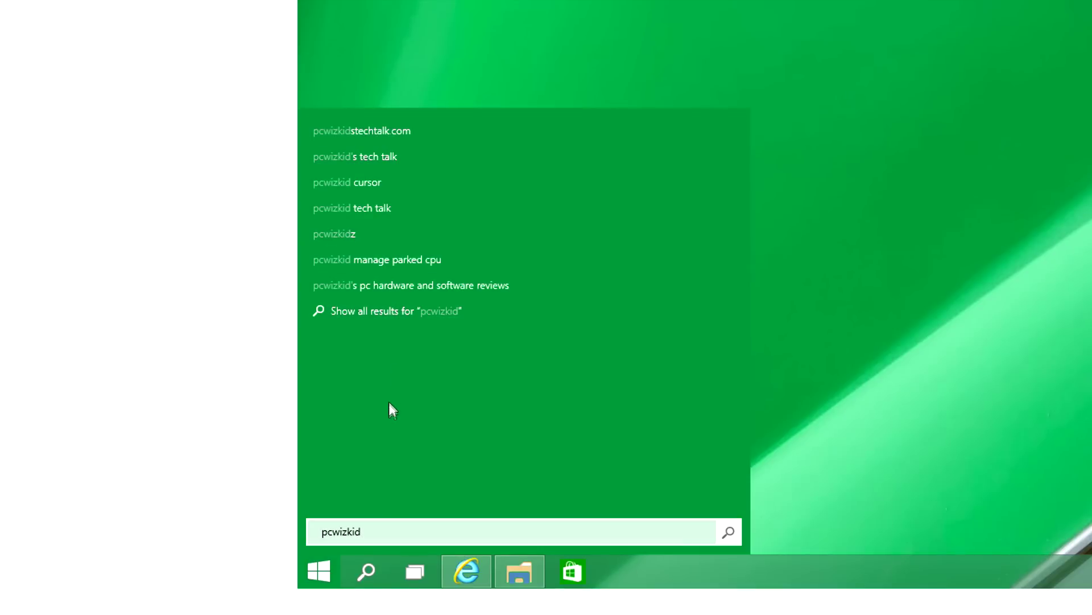
key("Escape")
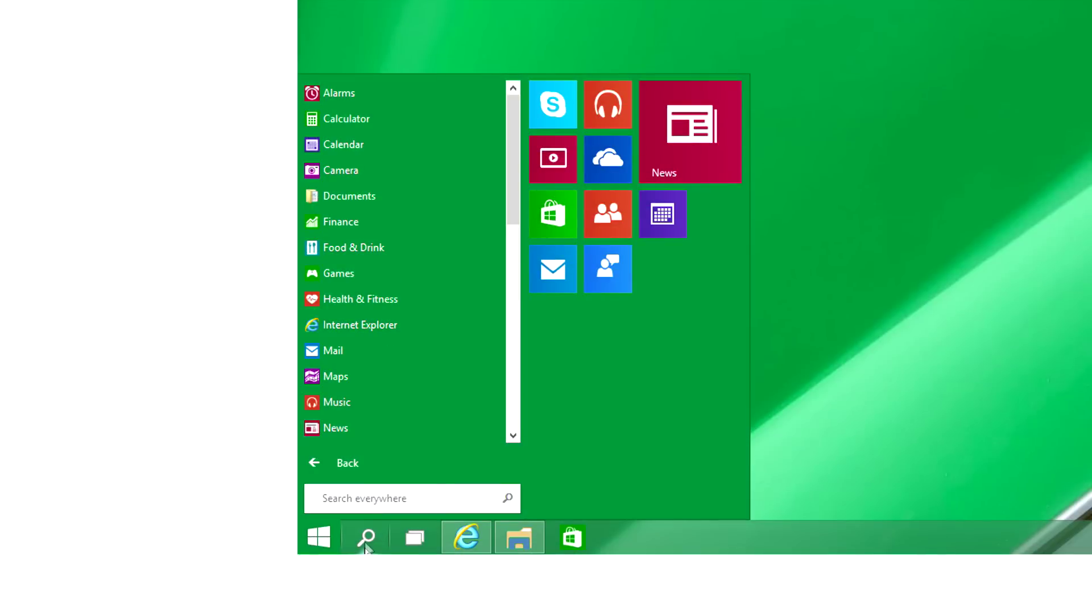
Step: Search for 'pc' in the taskbar search panel, then close it
left_click(367, 535)
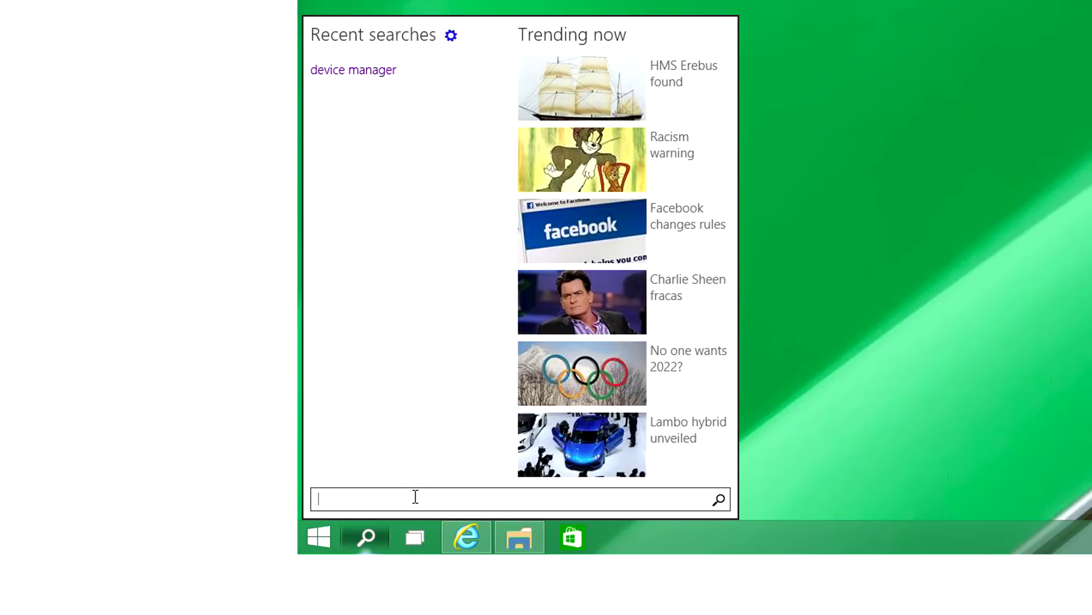
type("pcwizkid")
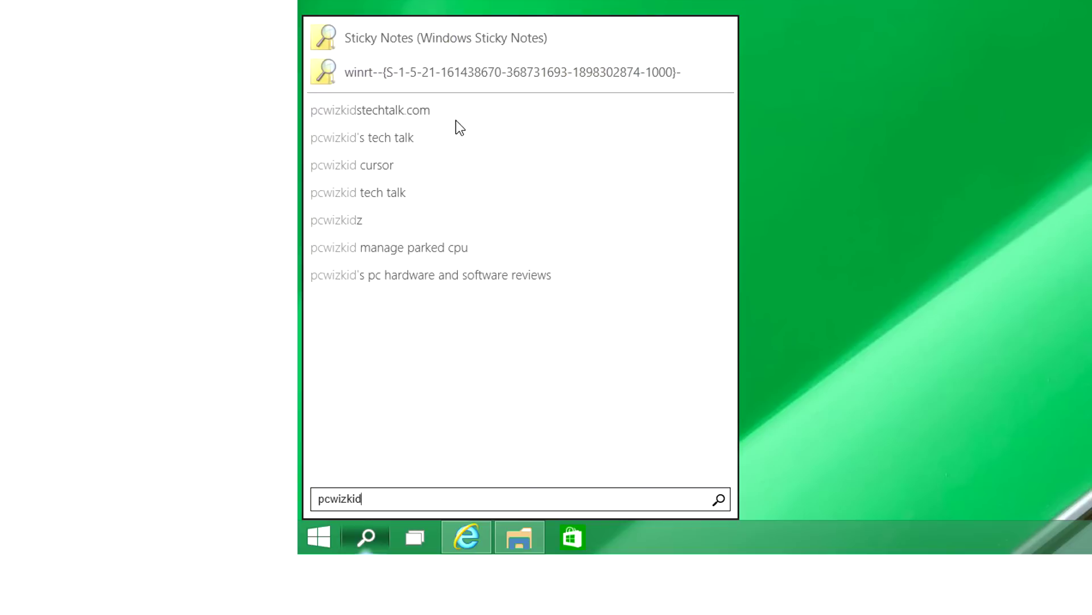
key("Escape")
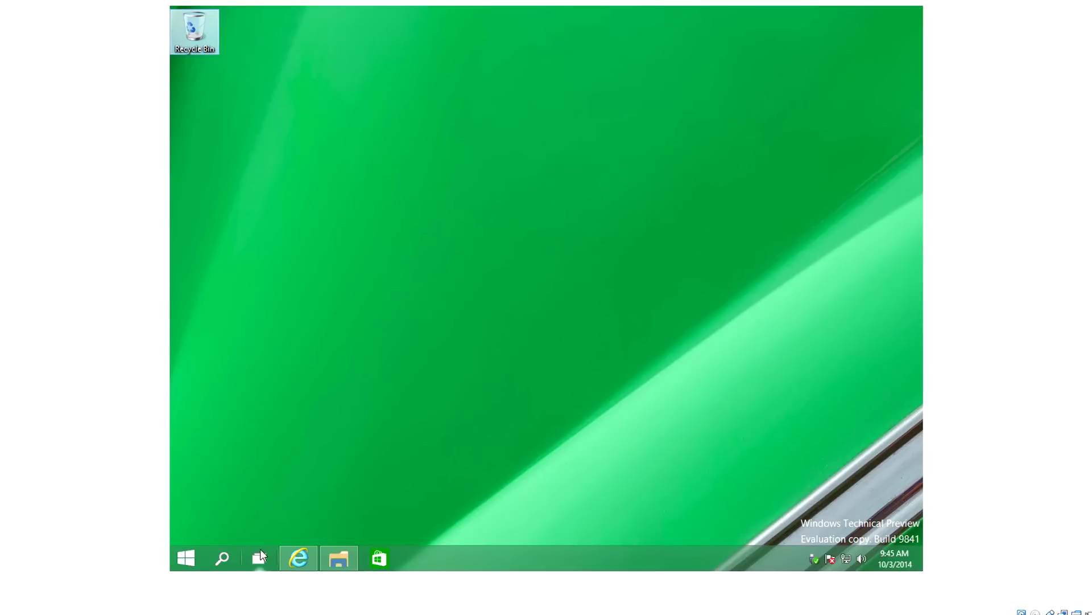
Step: Restore Internet Explorer, open File Explorer, snap Explorer top-left and IE top-right, then show Task View
left_click(261, 555)
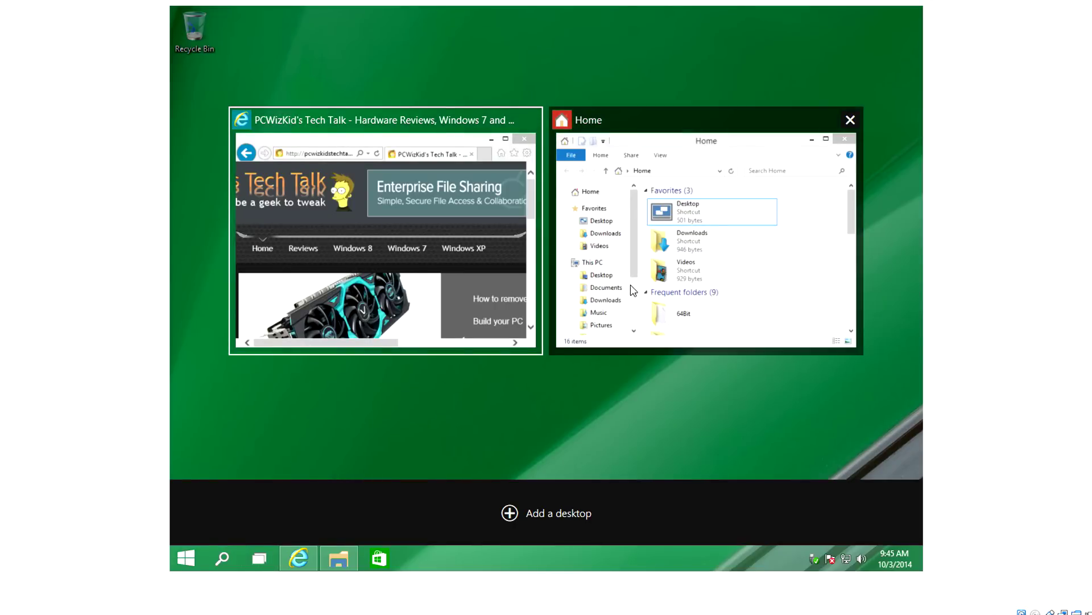
left_click(460, 280)
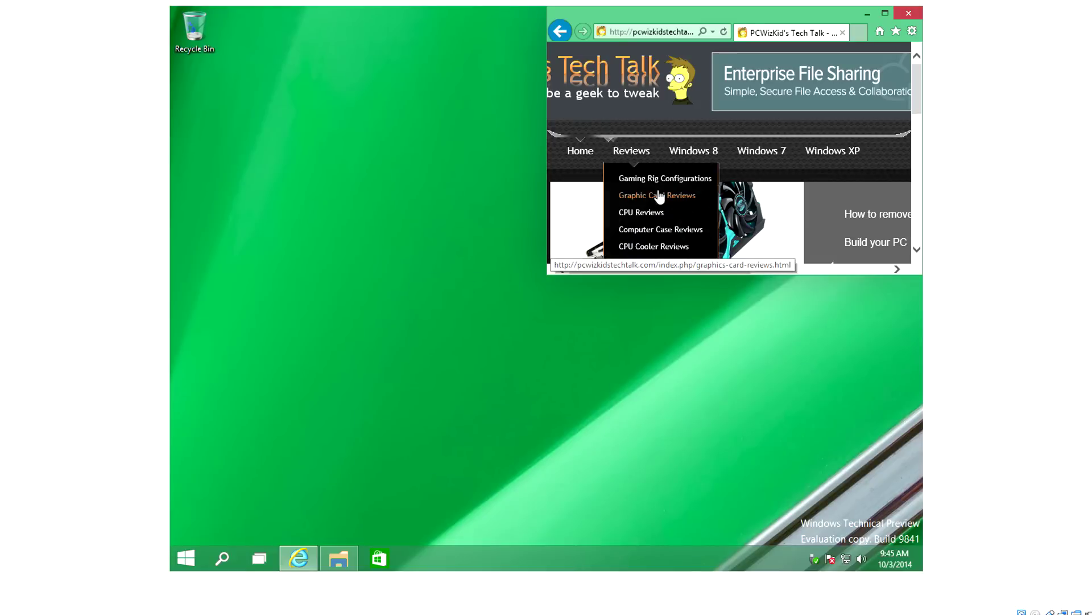
left_click(339, 563)
left_click_drag(364, 17, 171, 34)
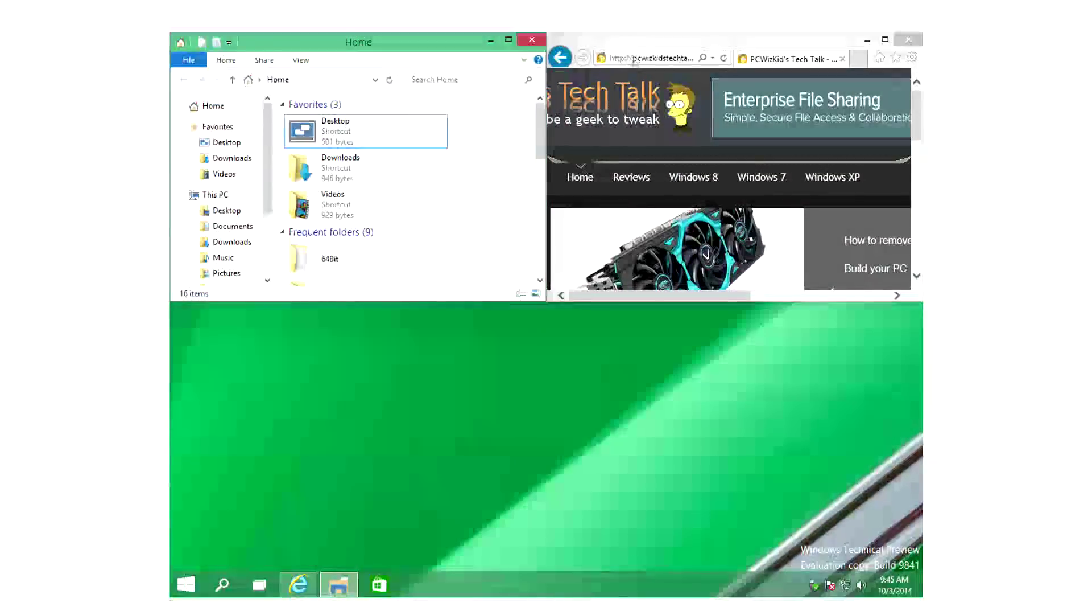
left_click_drag(637, 41, 922, 37)
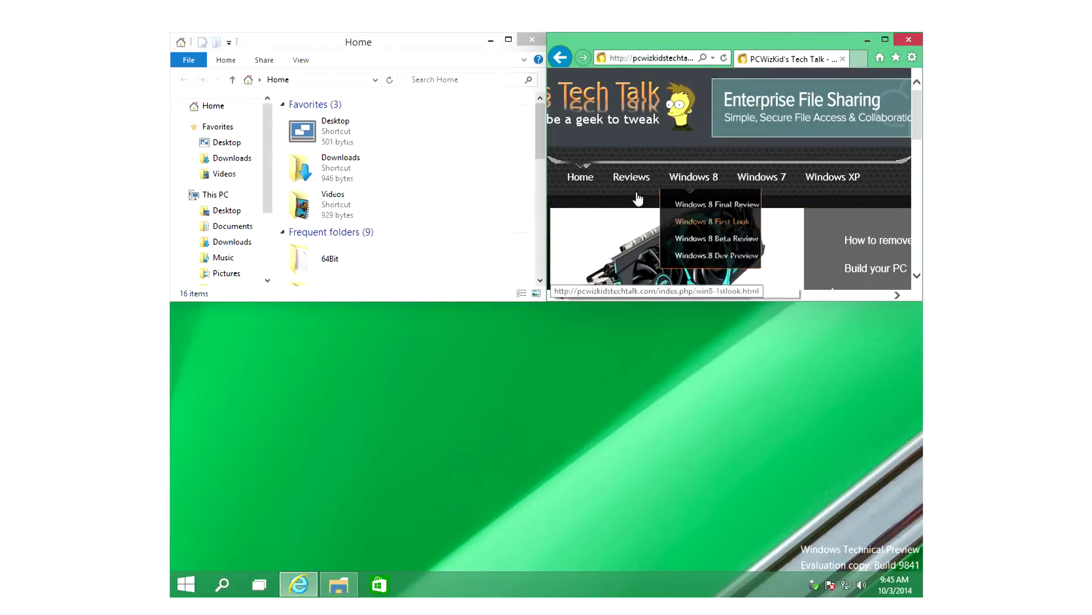
left_click(508, 404)
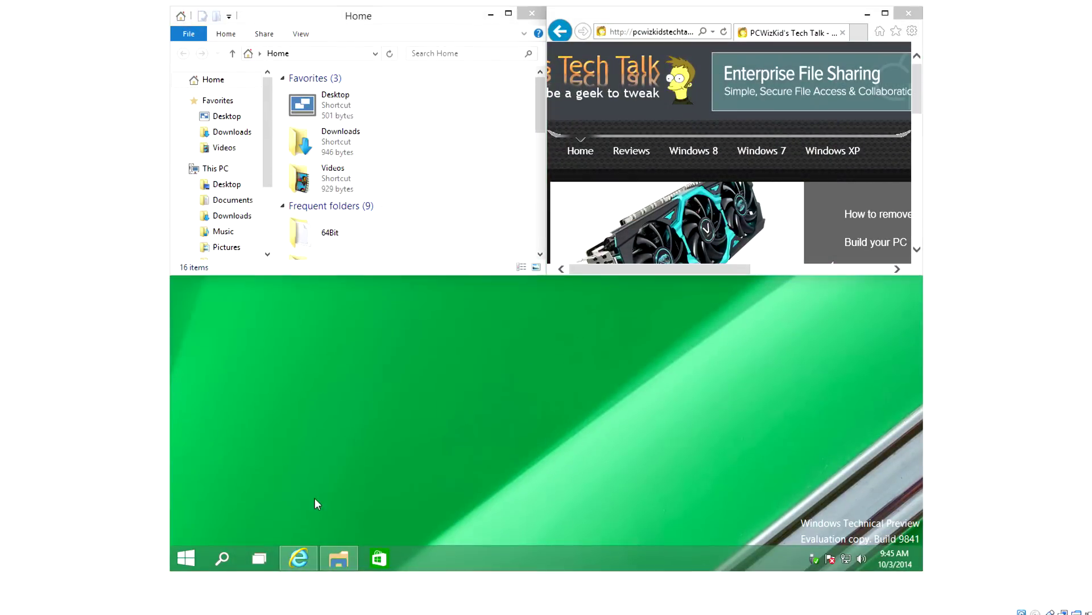
left_click(259, 585)
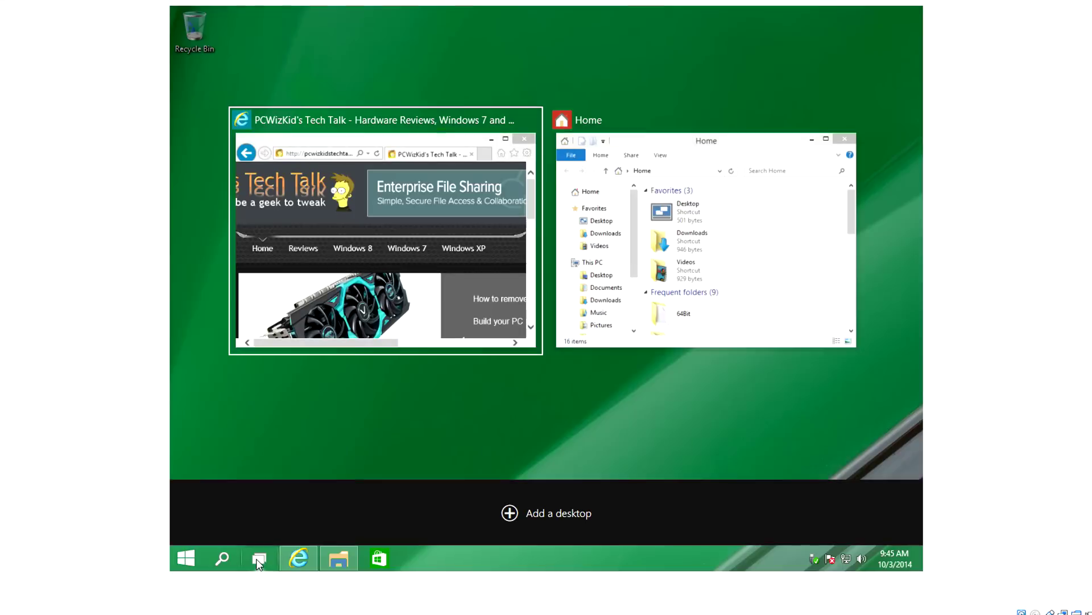
Step: Add a second virtual desktop and move Internet Explorer onto Desktop 2
left_click(509, 513)
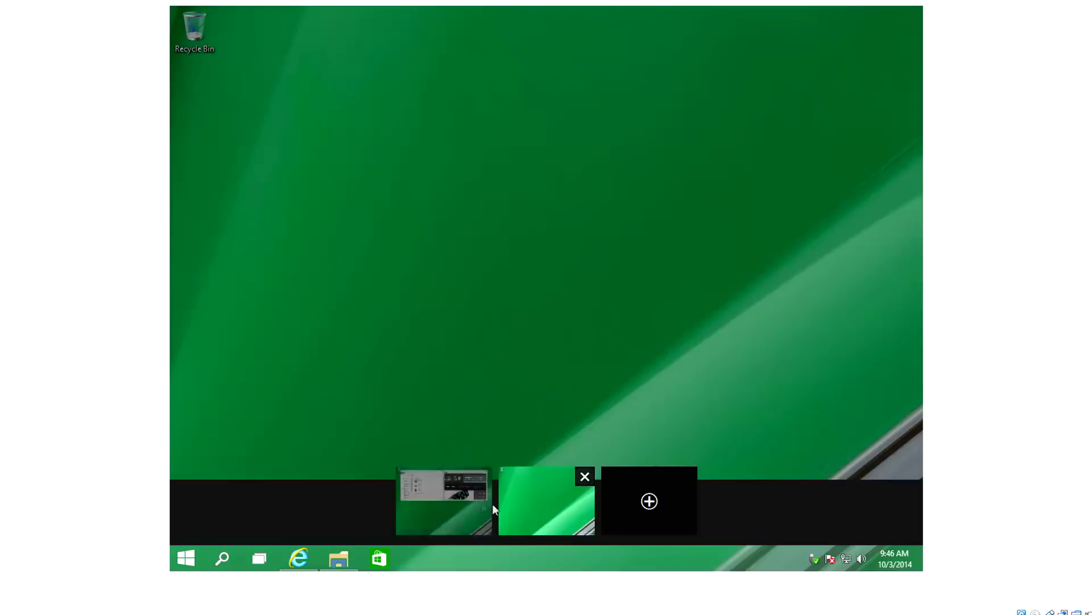
left_click(465, 499)
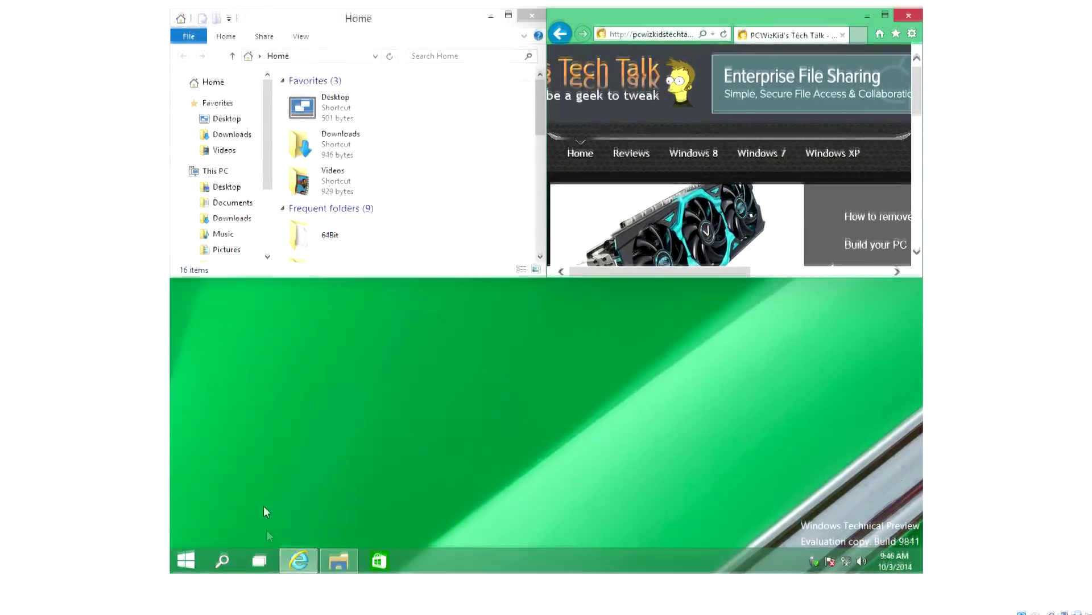
left_click(263, 557)
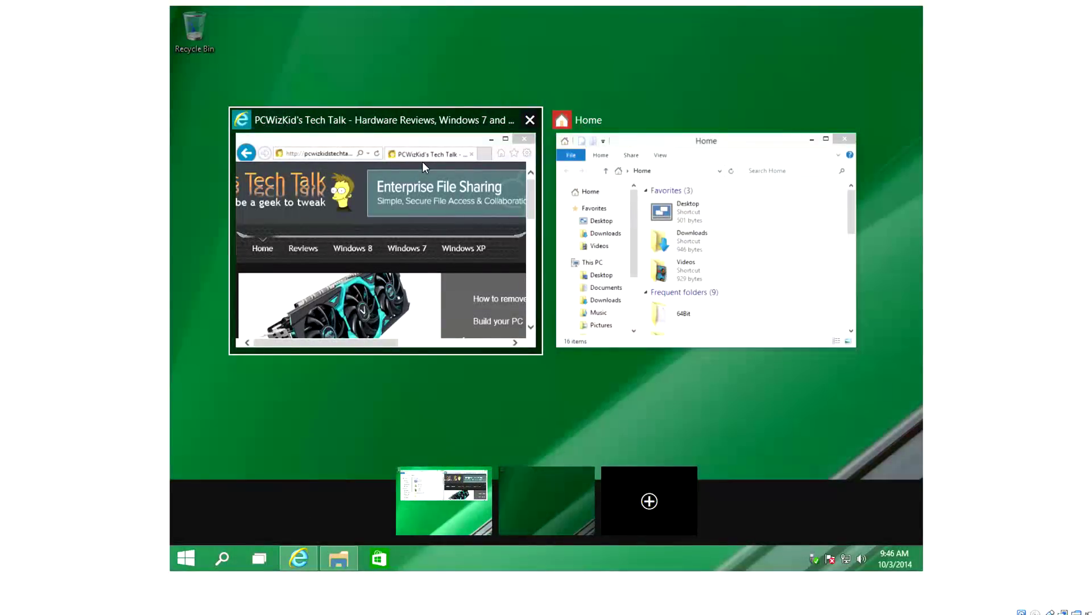
right_click(405, 137)
mouse_move(467, 146)
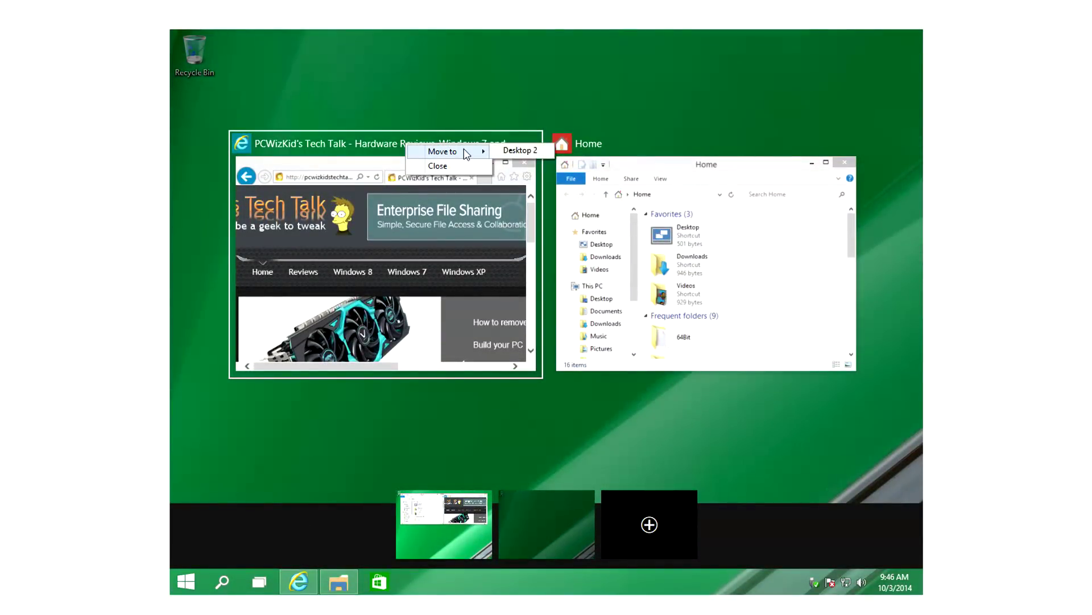
left_click(517, 153)
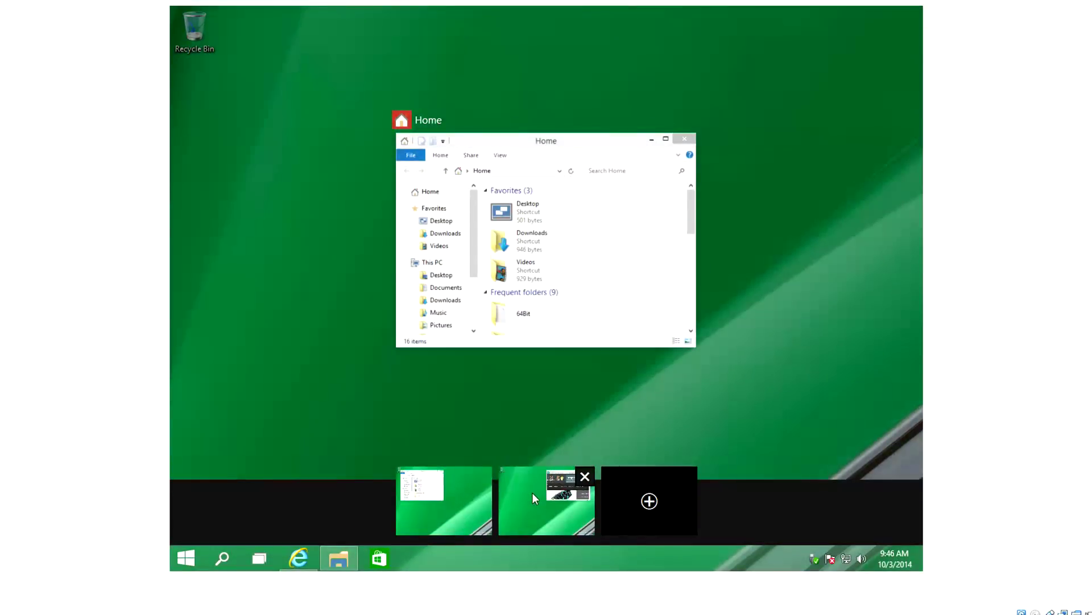
Step: Switch back and forth between Desktop 1 and Desktop 2 to compare their windows
left_click(532, 503)
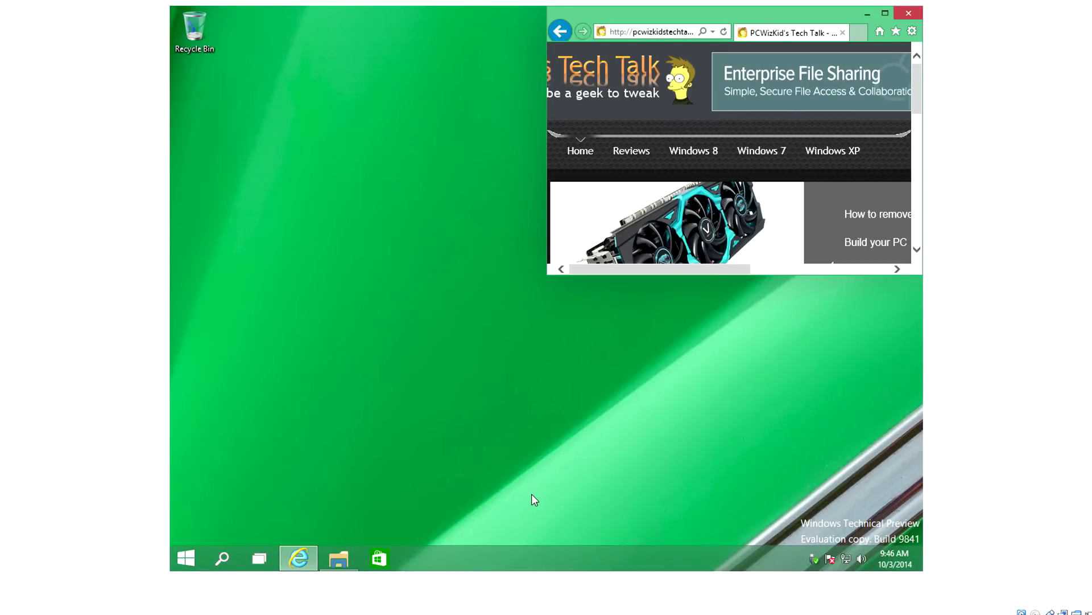
left_click(262, 557)
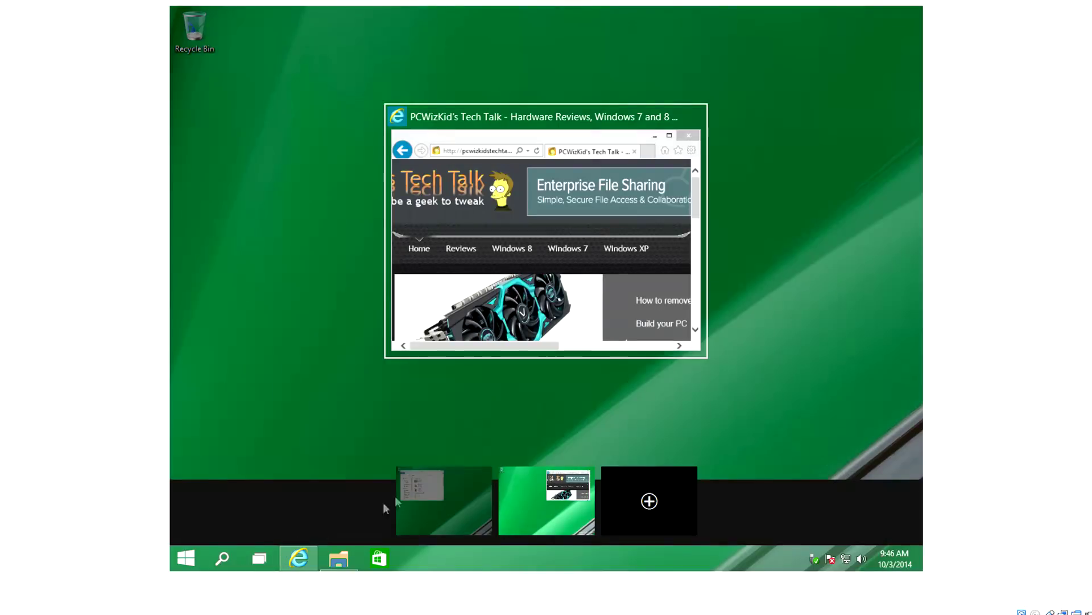
left_click(424, 501)
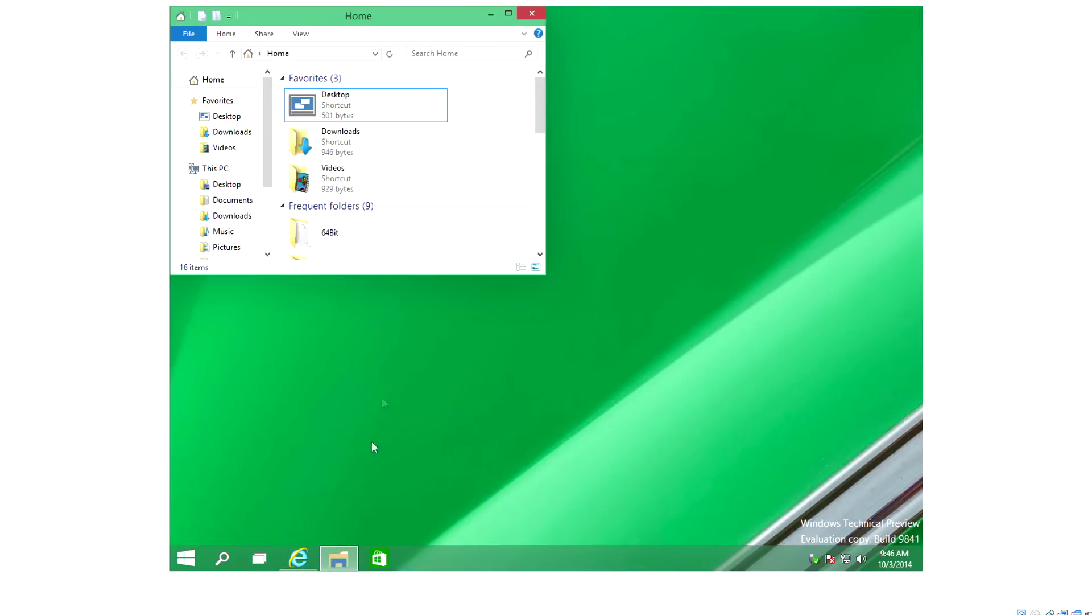
left_click(260, 555)
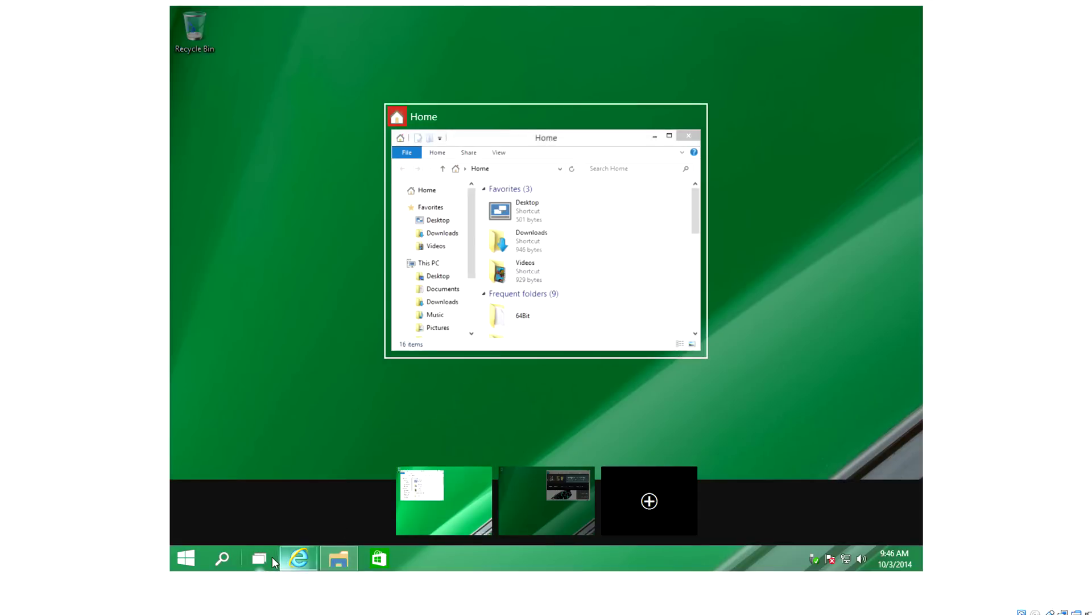
left_click(535, 510)
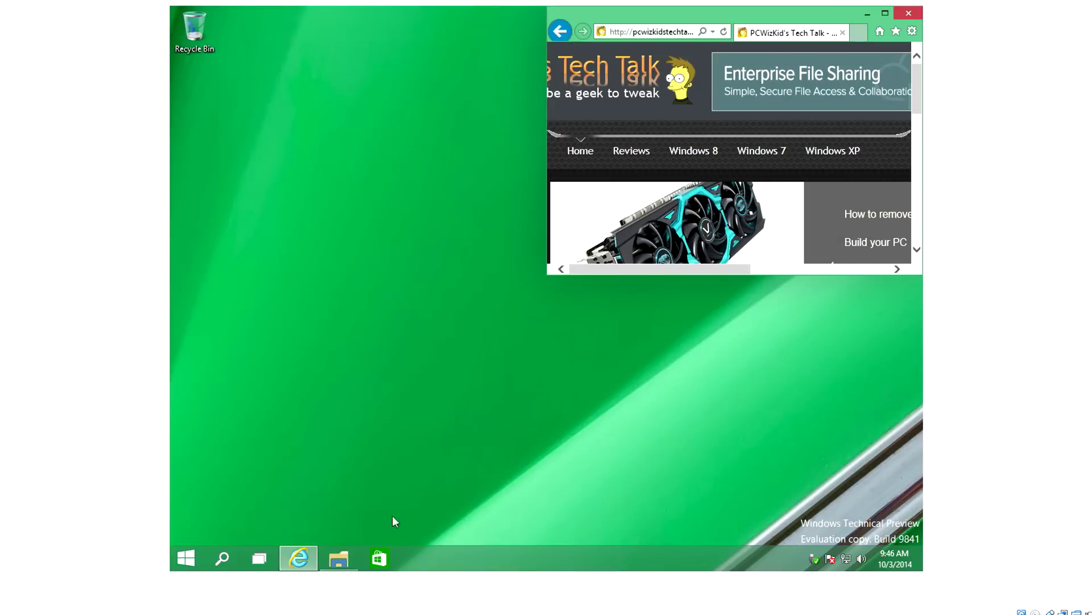
left_click(270, 557)
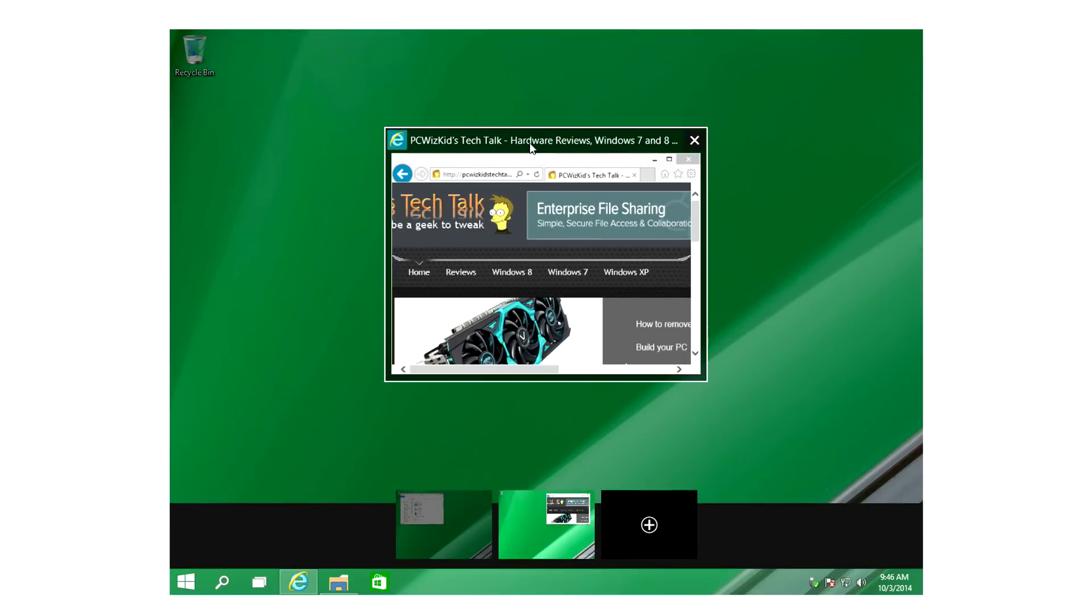
Step: Move Internet Explorer back to Desktop 1, then switch to the empty Desktop 2
right_click(532, 146)
mouse_move(592, 152)
left_click(648, 151)
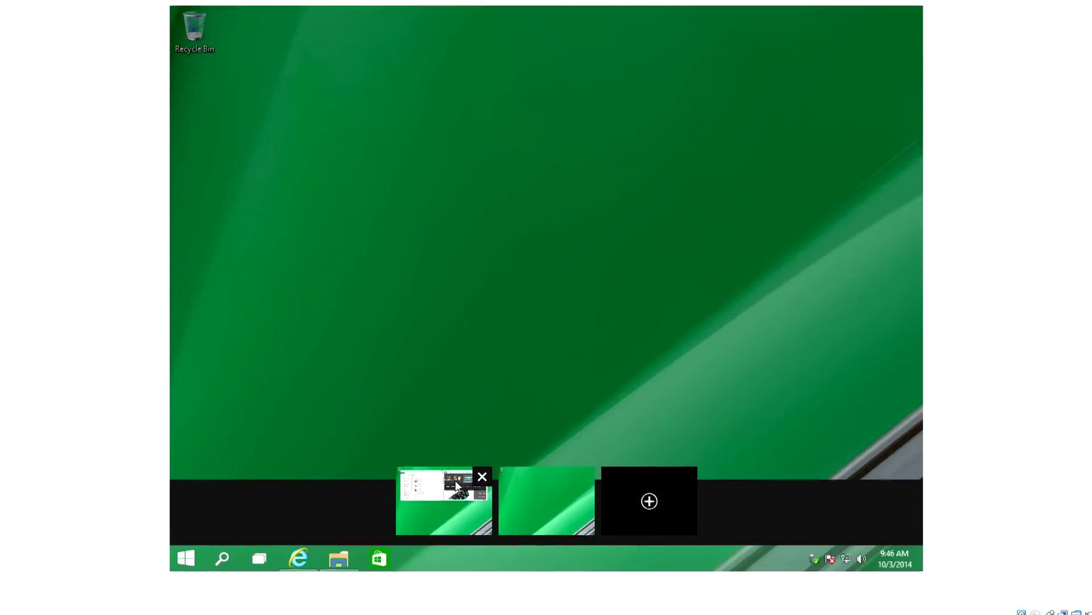
left_click(456, 484)
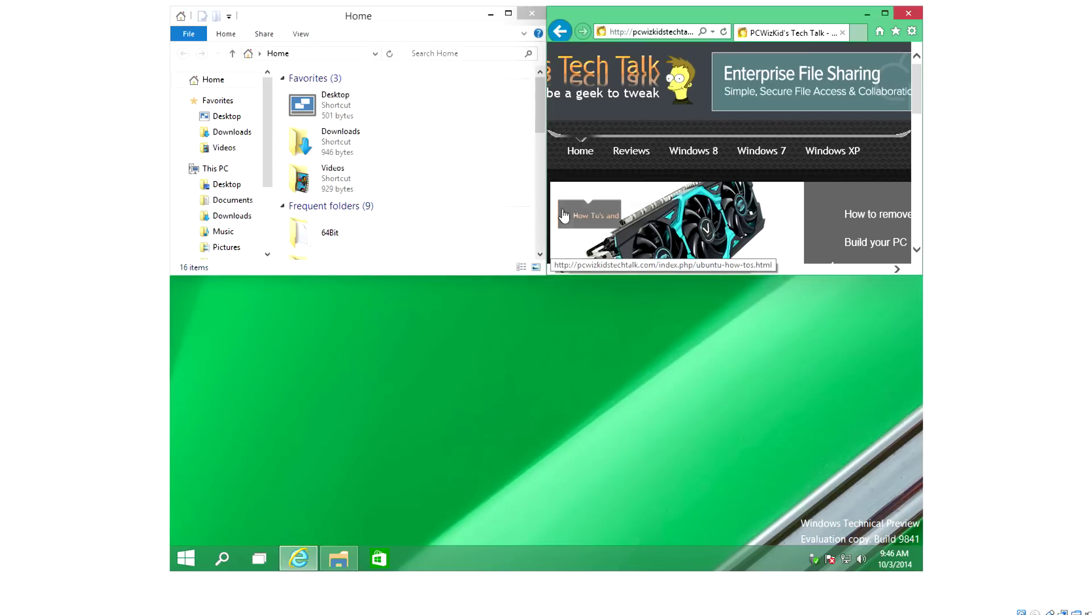
left_click(507, 347)
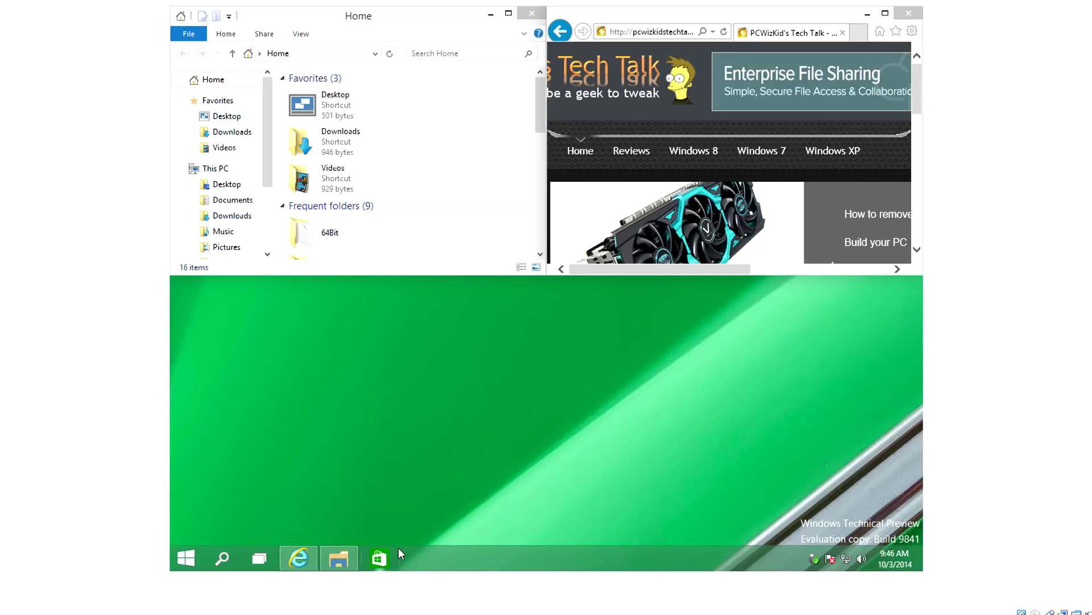
left_click(262, 555)
left_click(514, 503)
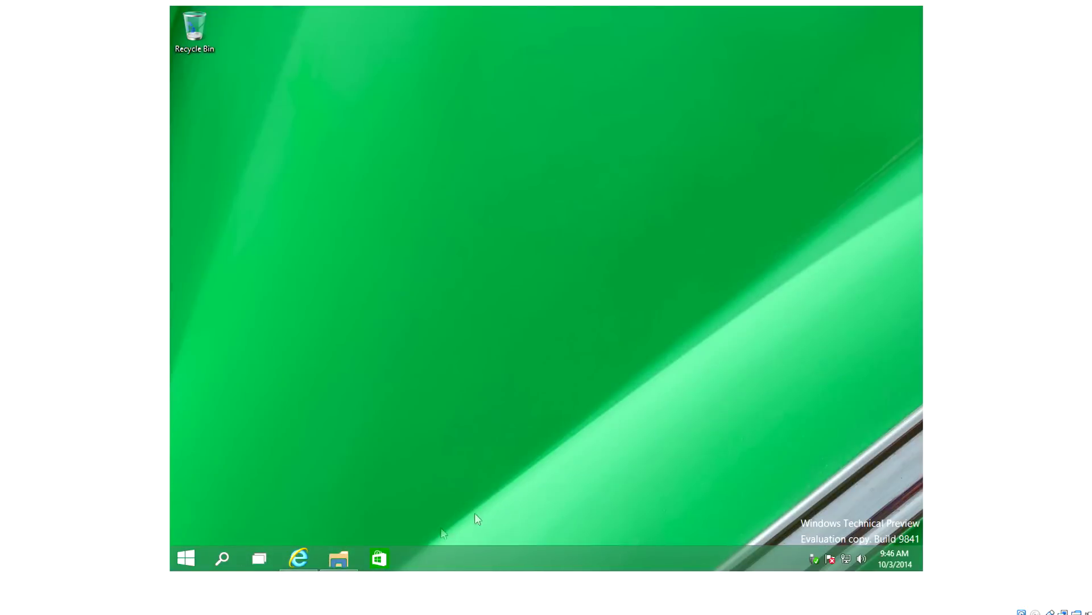
right_click(412, 554)
Step: In Taskbar and Start Menu Properties, turn off showing the charms from the upper-right corner
left_click(447, 545)
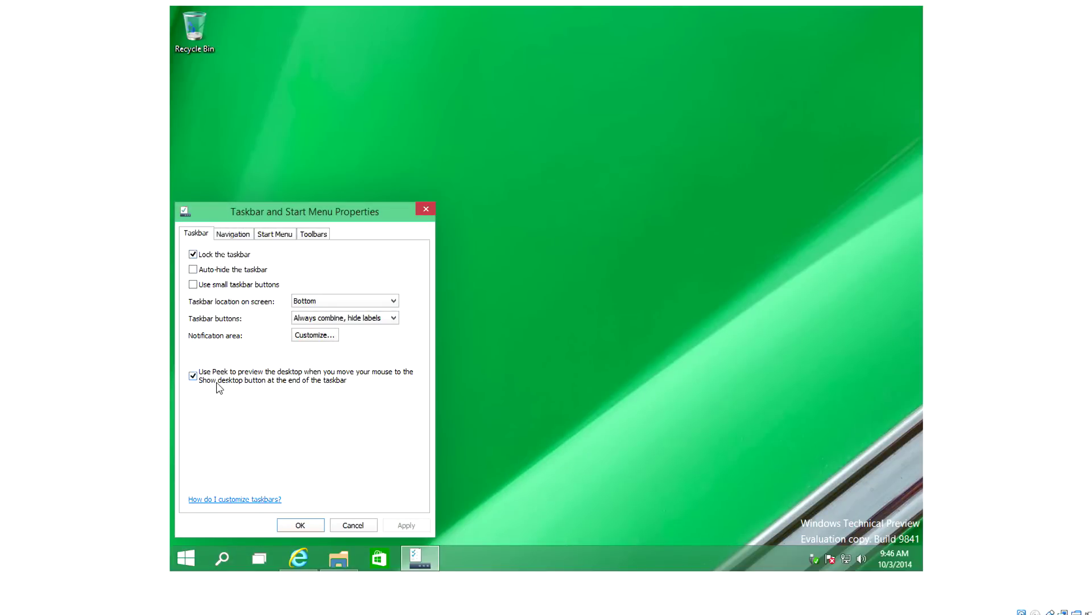
left_click(240, 238)
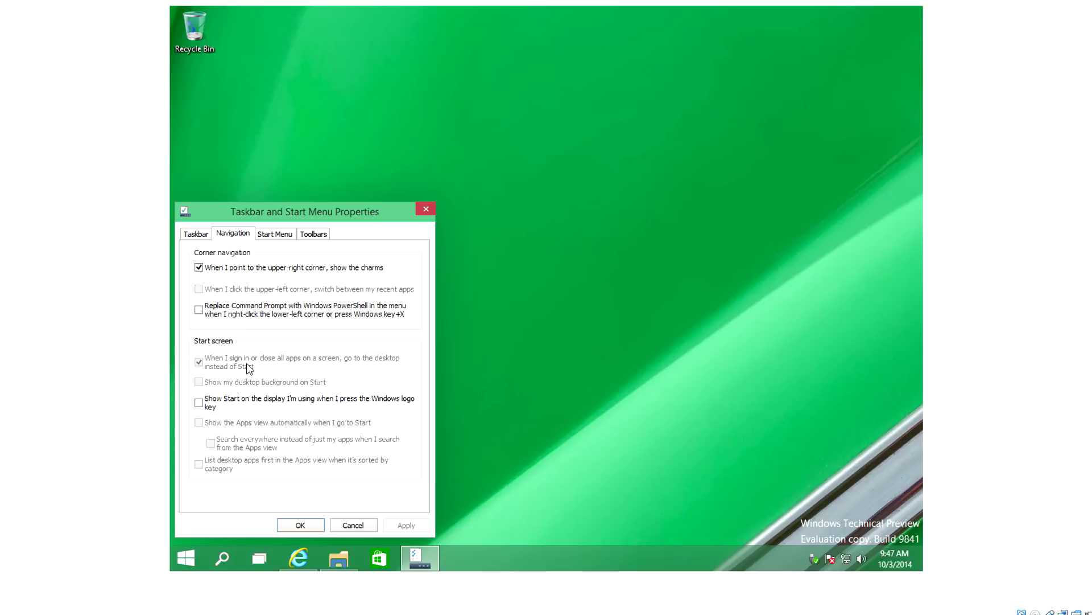
left_click(199, 280)
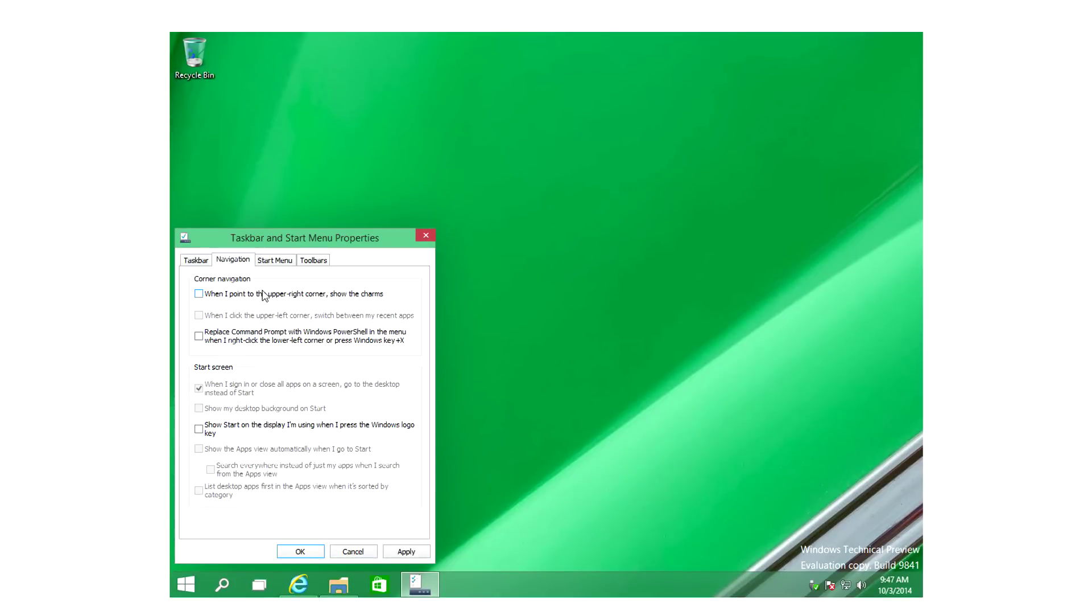
left_click(272, 263)
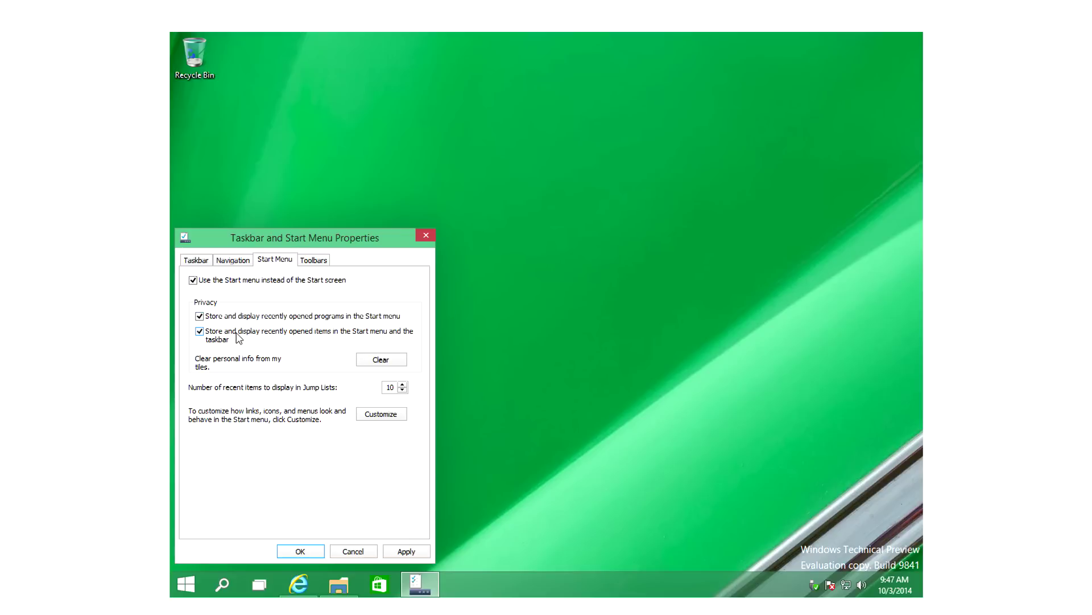
left_click(310, 261)
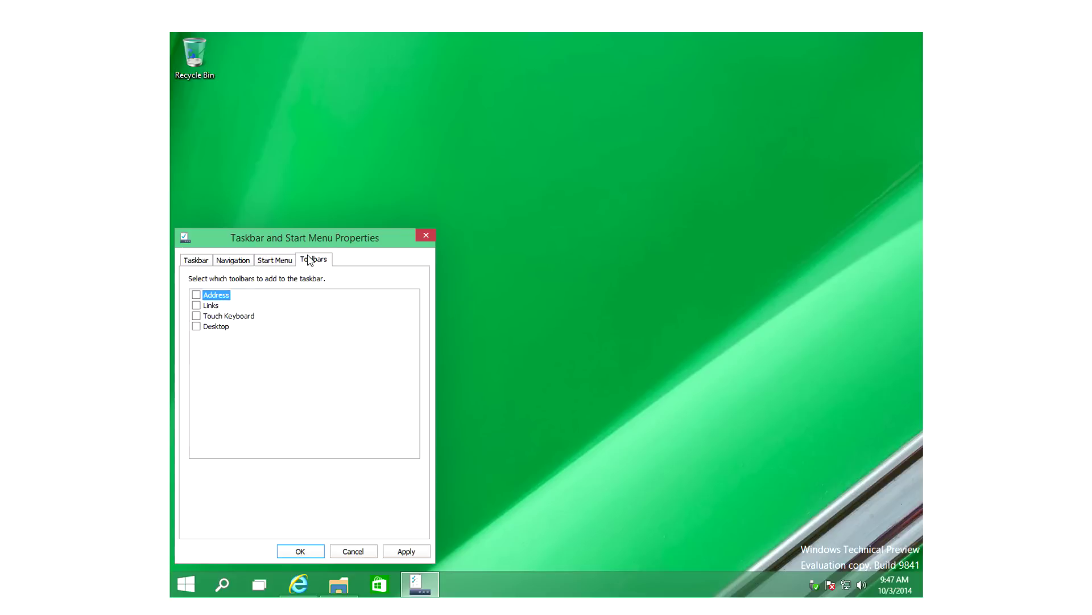
left_click(196, 260)
left_click(405, 551)
left_click(293, 550)
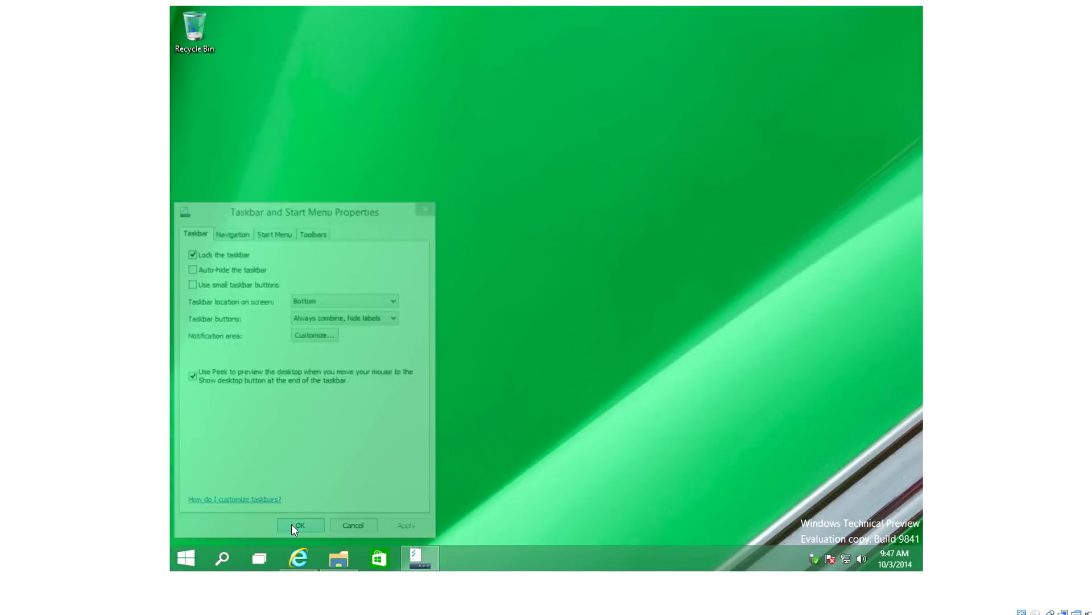
left_click(185, 557)
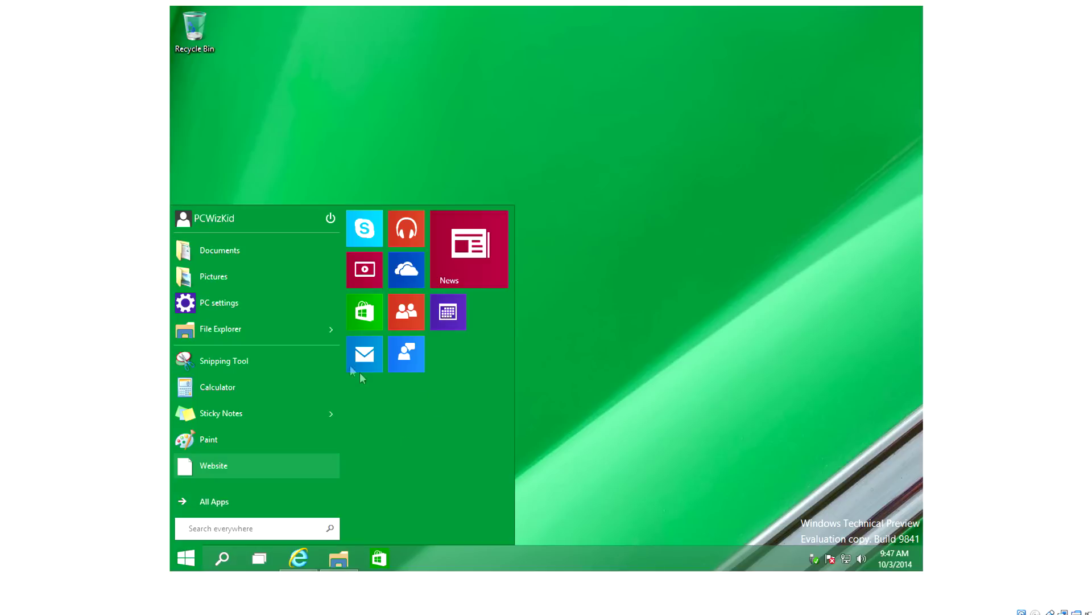
Step: Open File Explorer centred, show Home as large icons, and browse the View, Share and Home ribbon tabs
left_click(282, 328)
left_click_drag(379, 15, 508, 135)
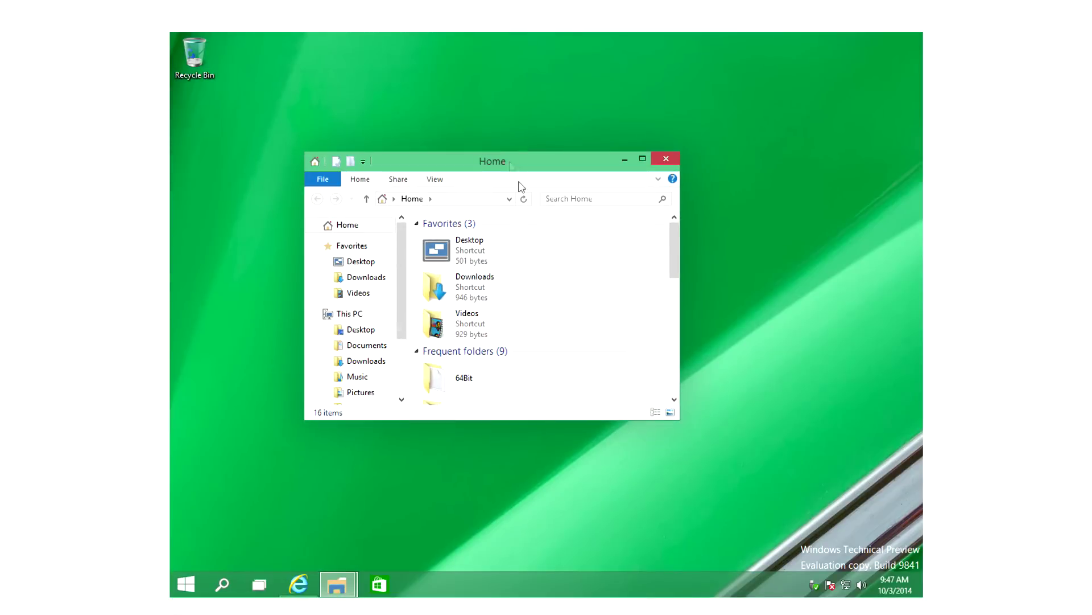
left_click(655, 412)
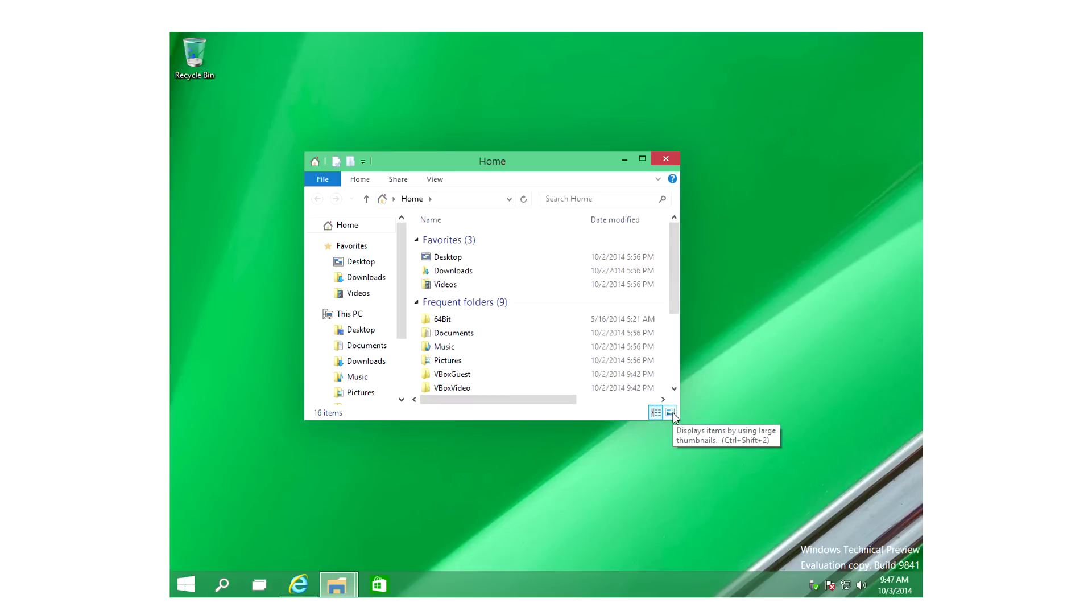
left_click(671, 412)
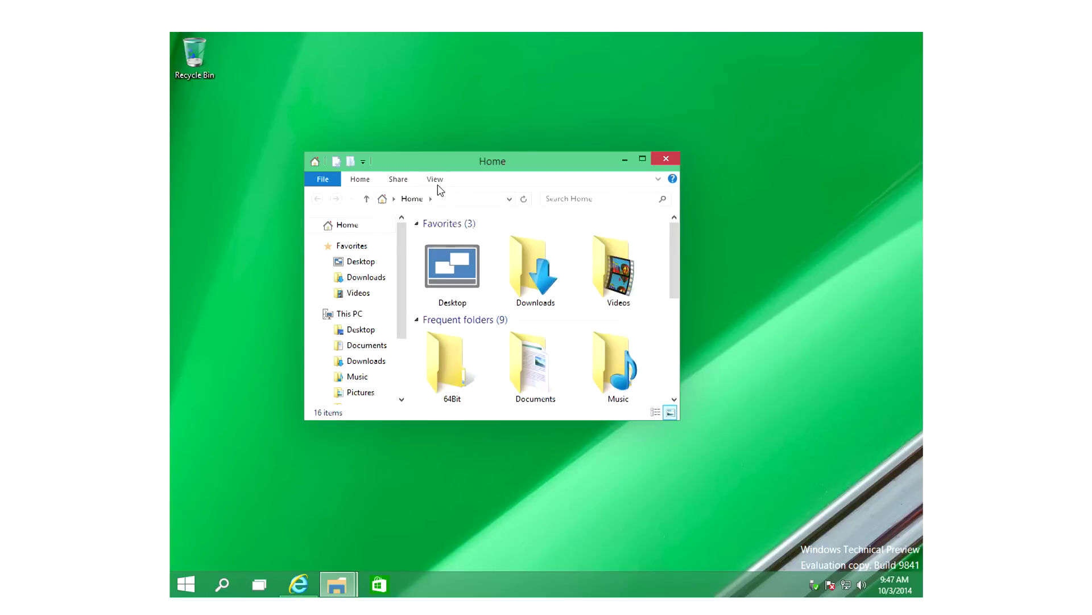
left_click(436, 179)
left_click(398, 179)
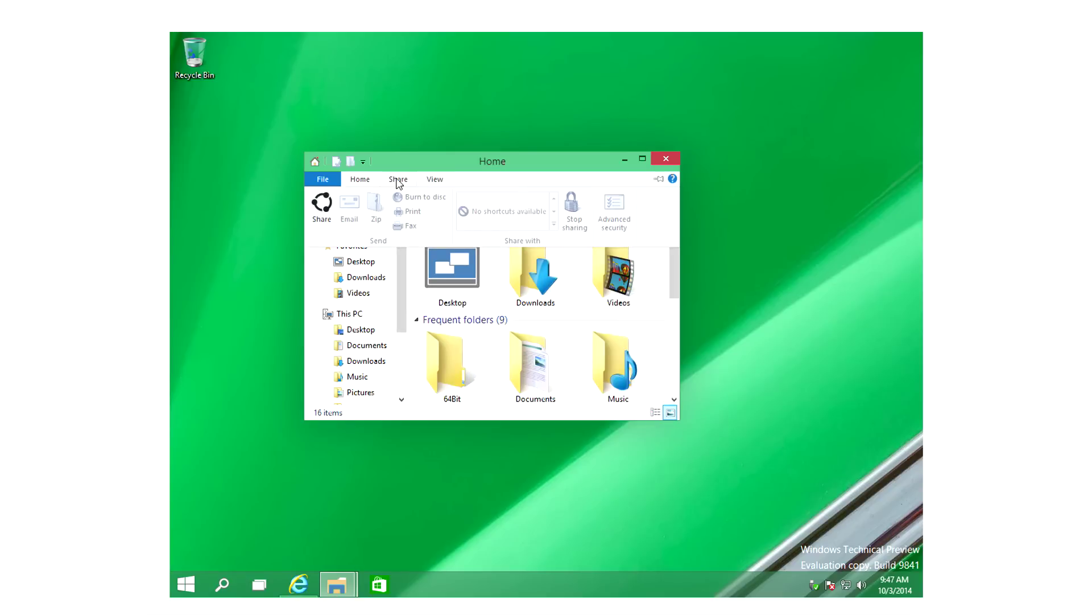
left_click(361, 179)
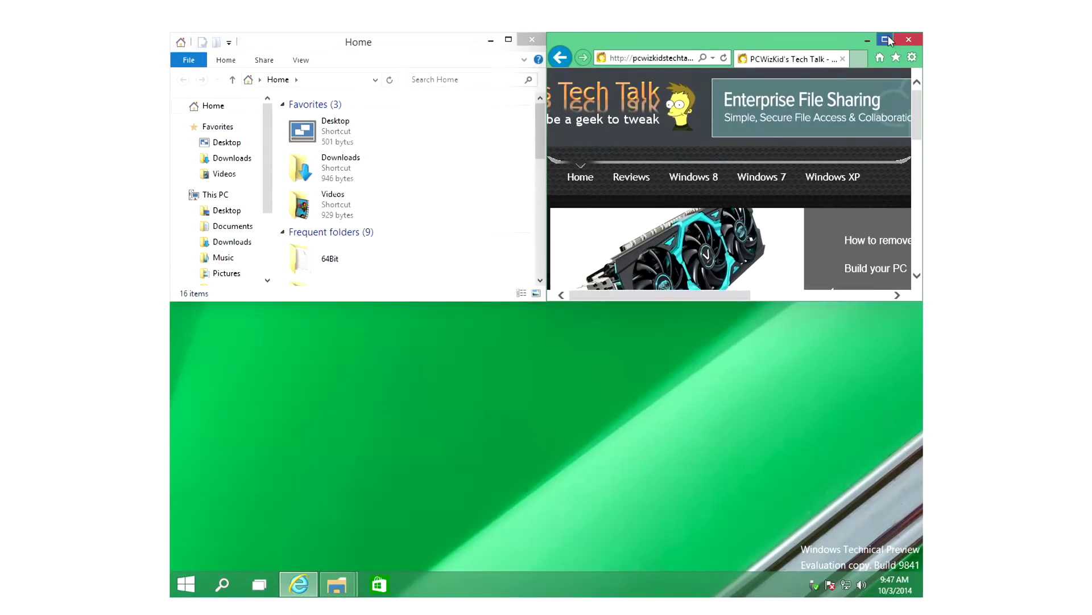
left_click(885, 13)
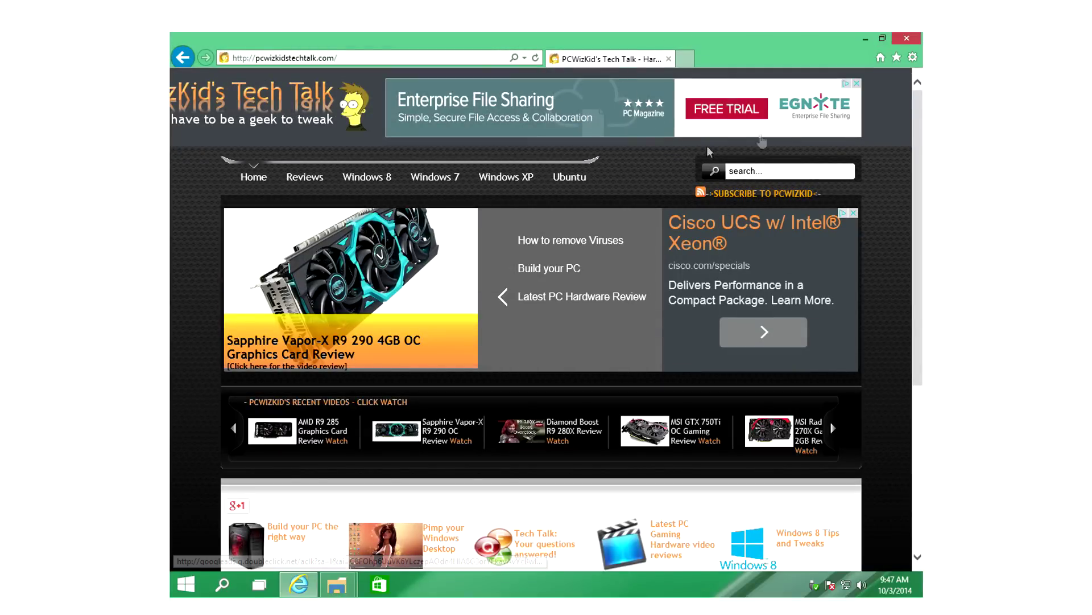
left_click(913, 58)
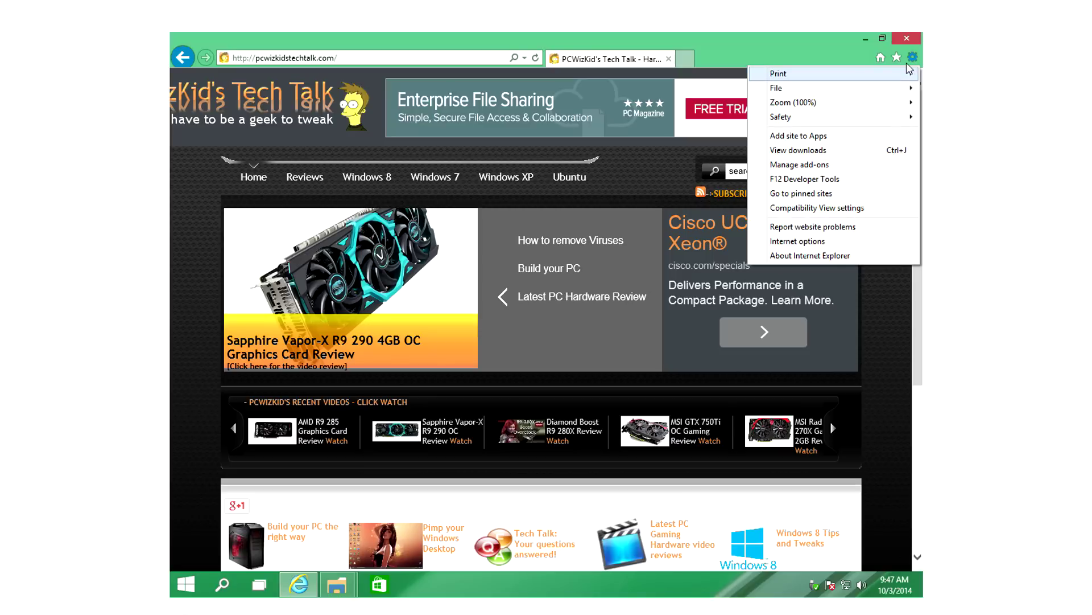
left_click(796, 257)
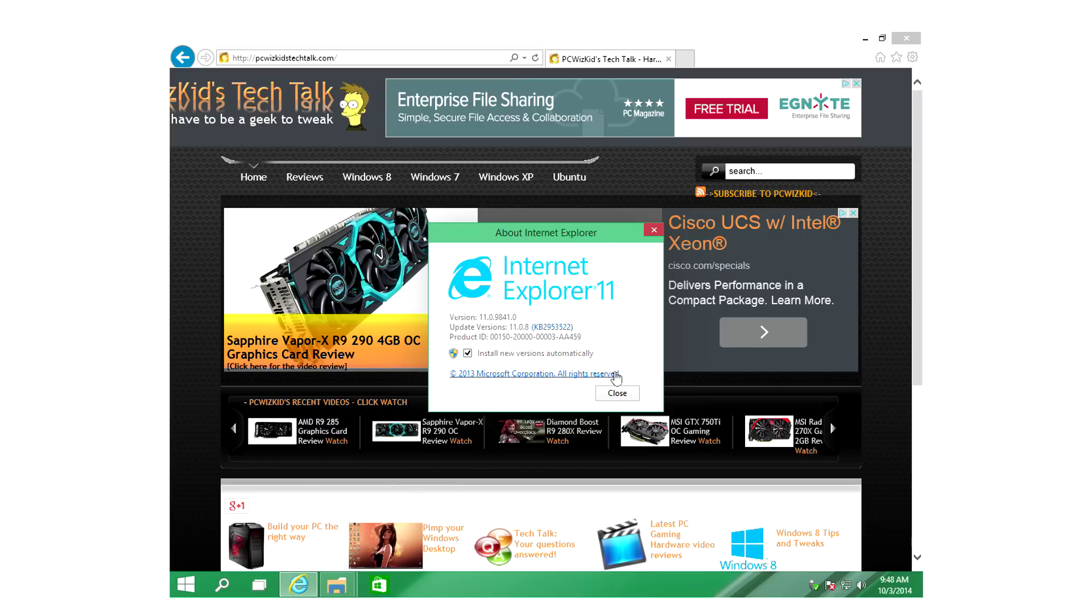
left_click(618, 393)
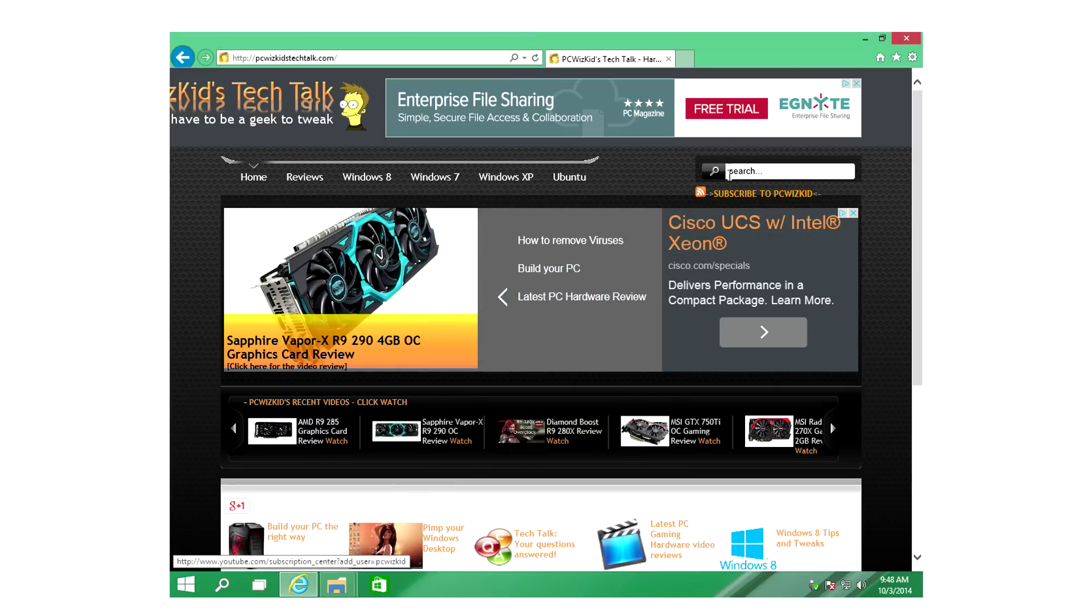
left_click(883, 38)
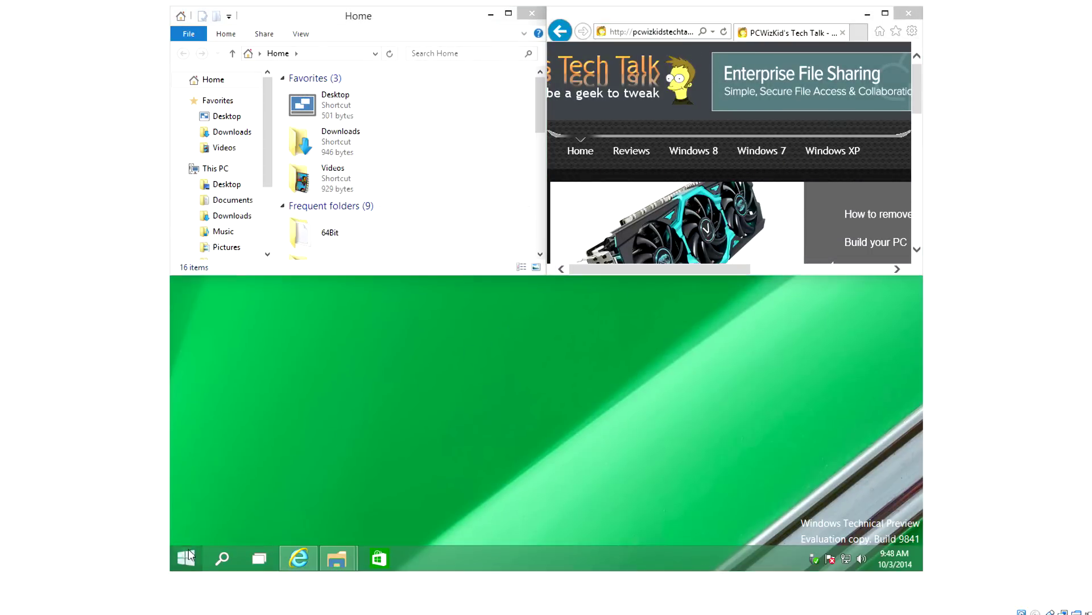
left_click(182, 586)
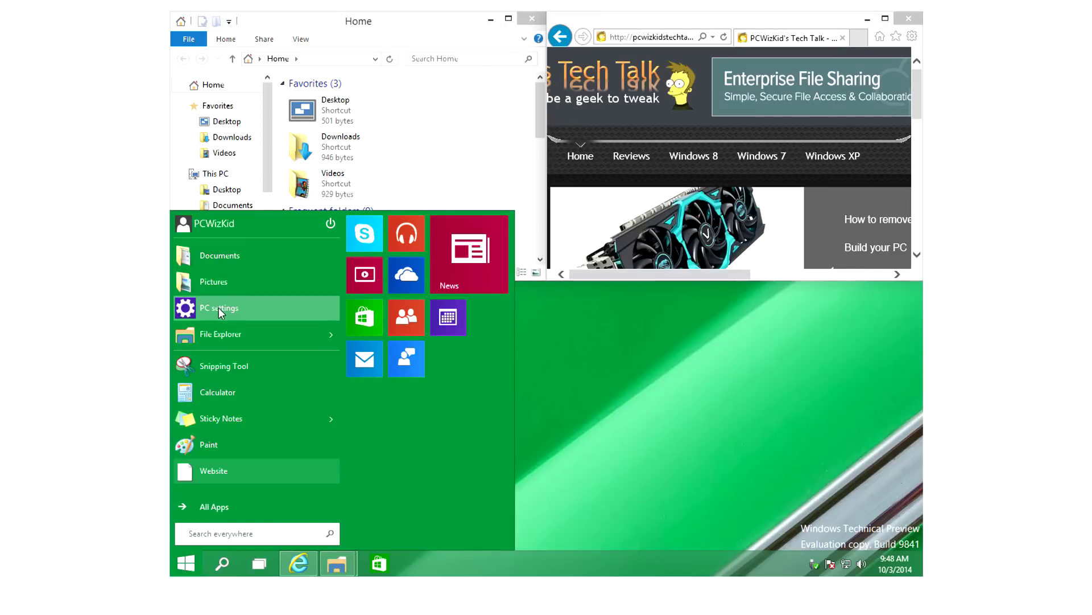
Step: Browse PC and devices pages: Display, Devices, Power and sleep, AutoPlay, Disk space and PC info
left_click(265, 308)
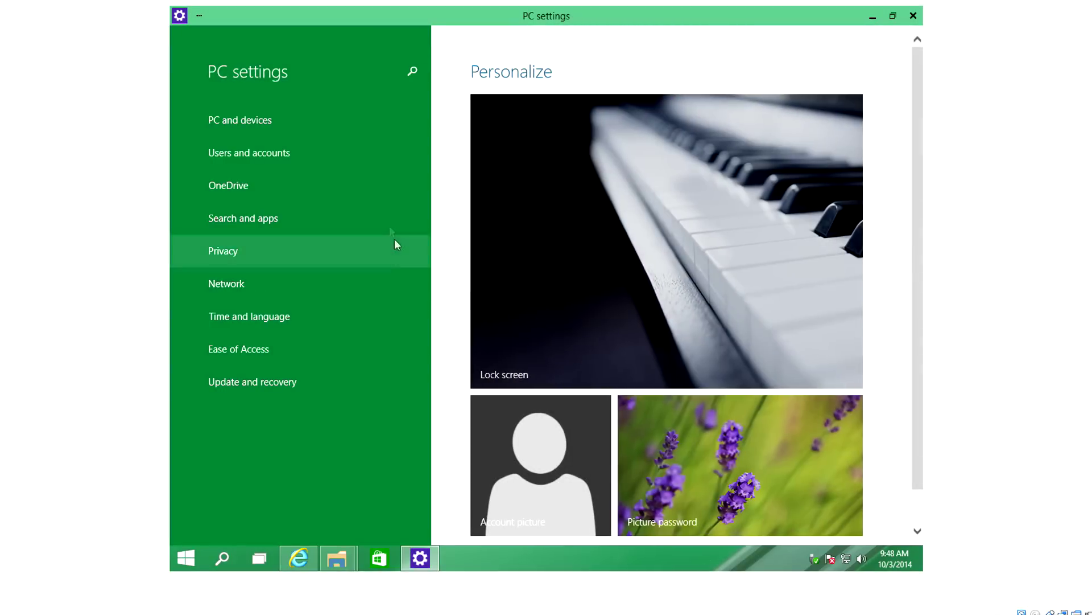
left_click(286, 123)
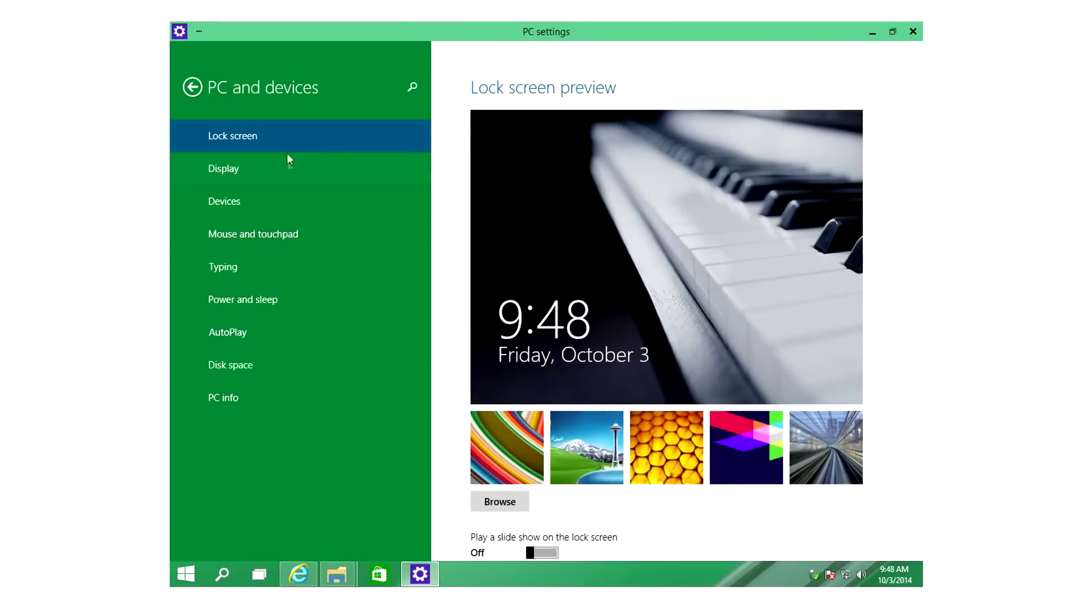
left_click(285, 169)
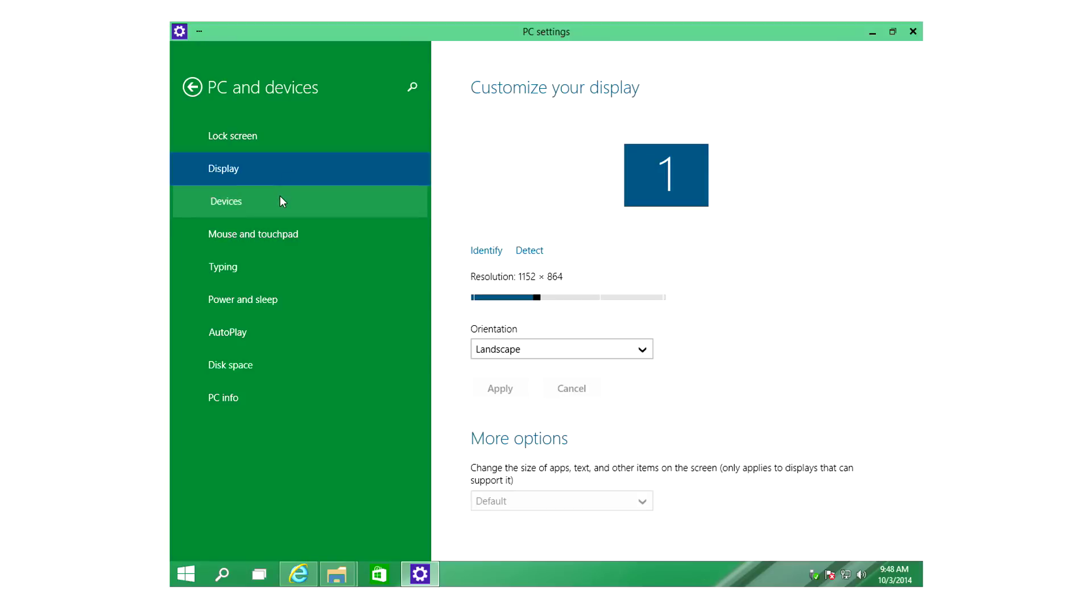
left_click(280, 196)
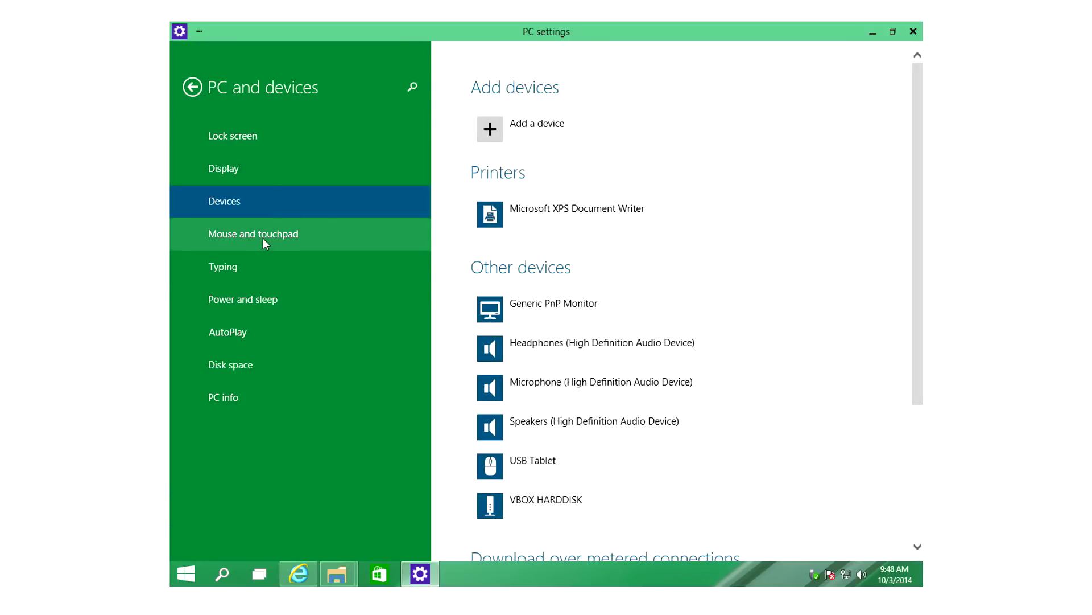
left_click(251, 306)
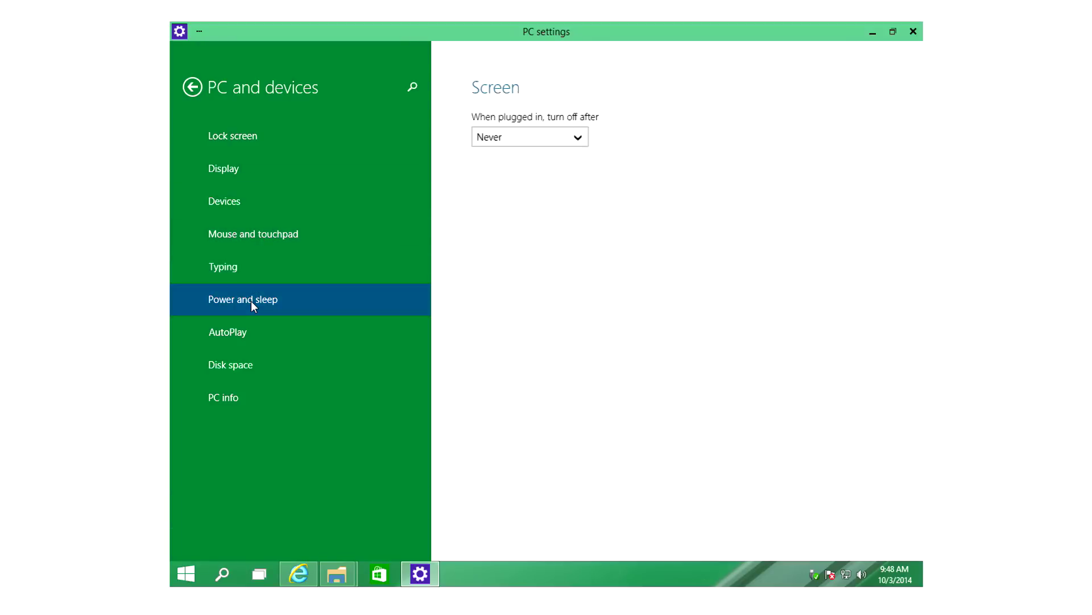
left_click(248, 333)
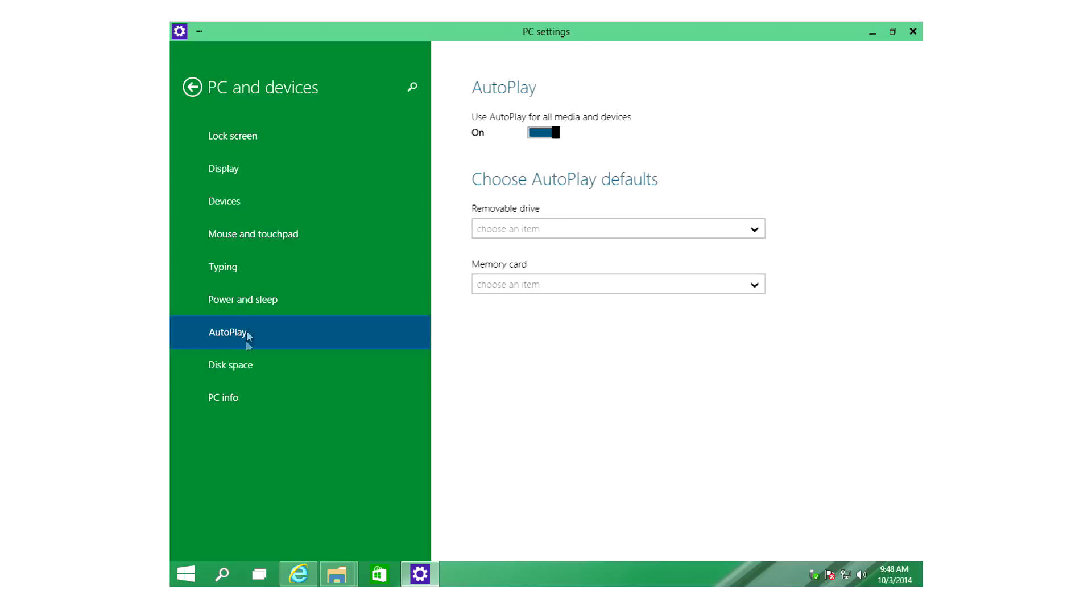
left_click(247, 366)
left_click(245, 398)
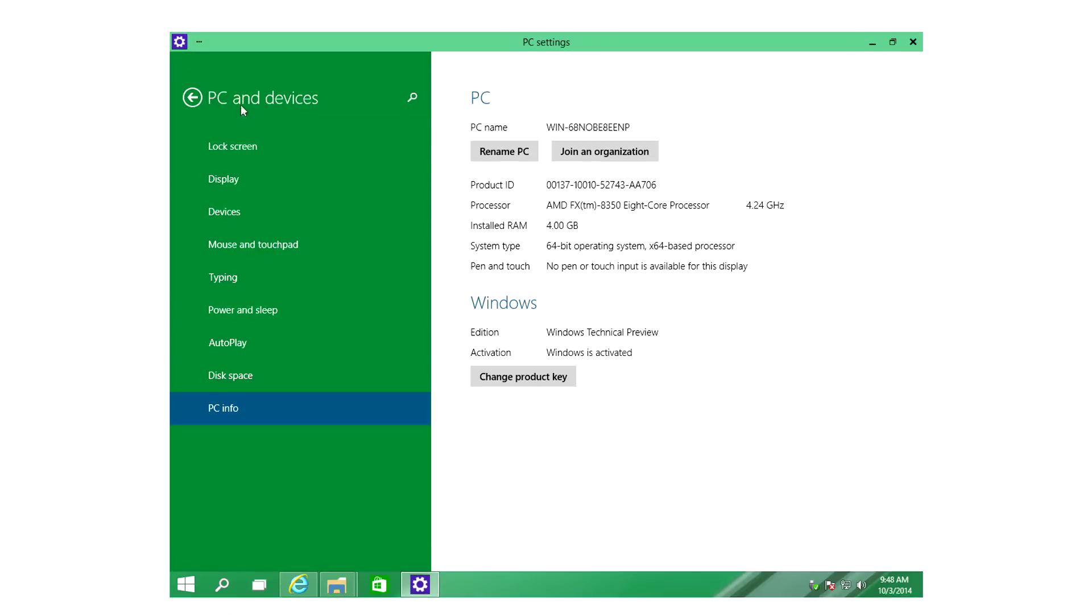
left_click(192, 97)
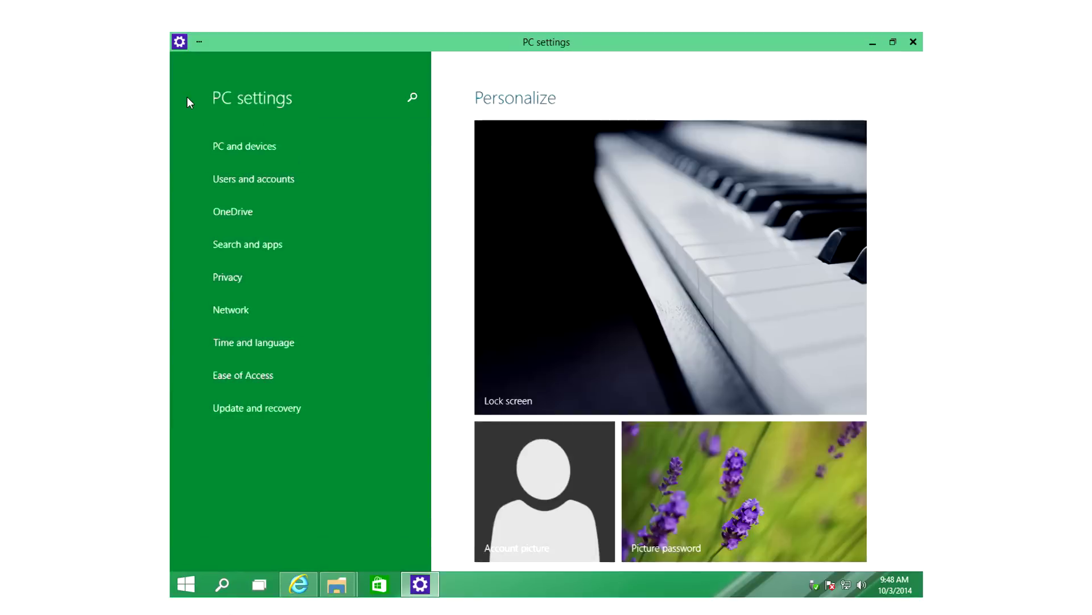
left_click(196, 42)
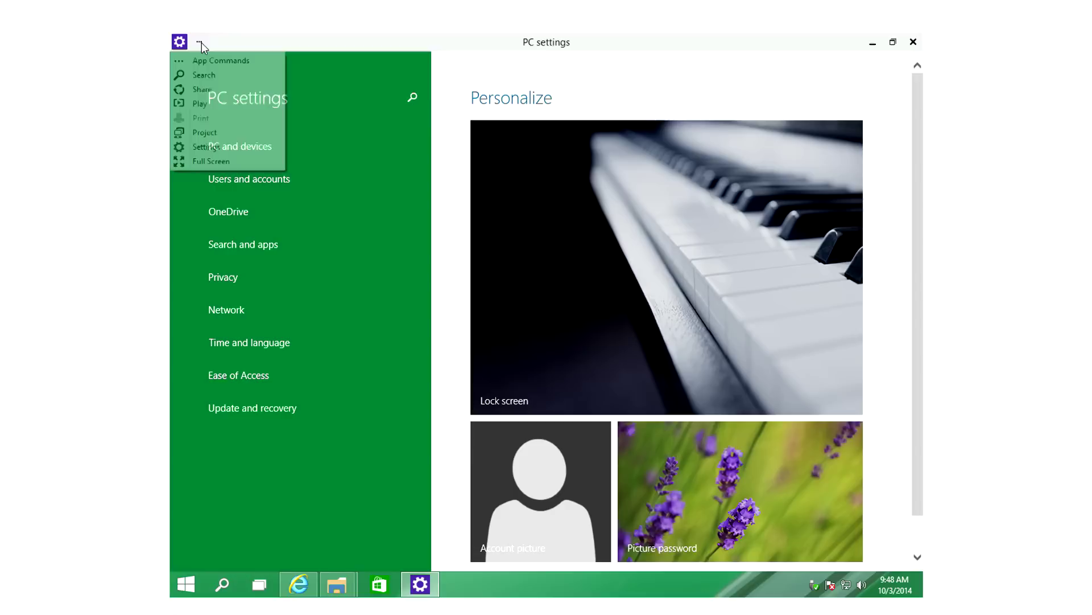
left_click(226, 150)
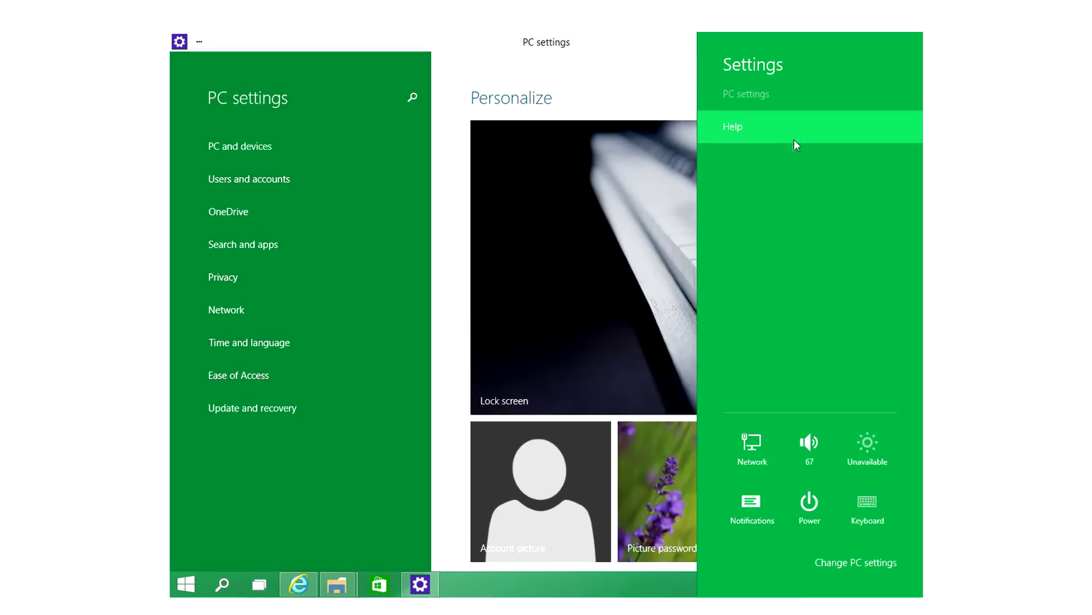
left_click(203, 42)
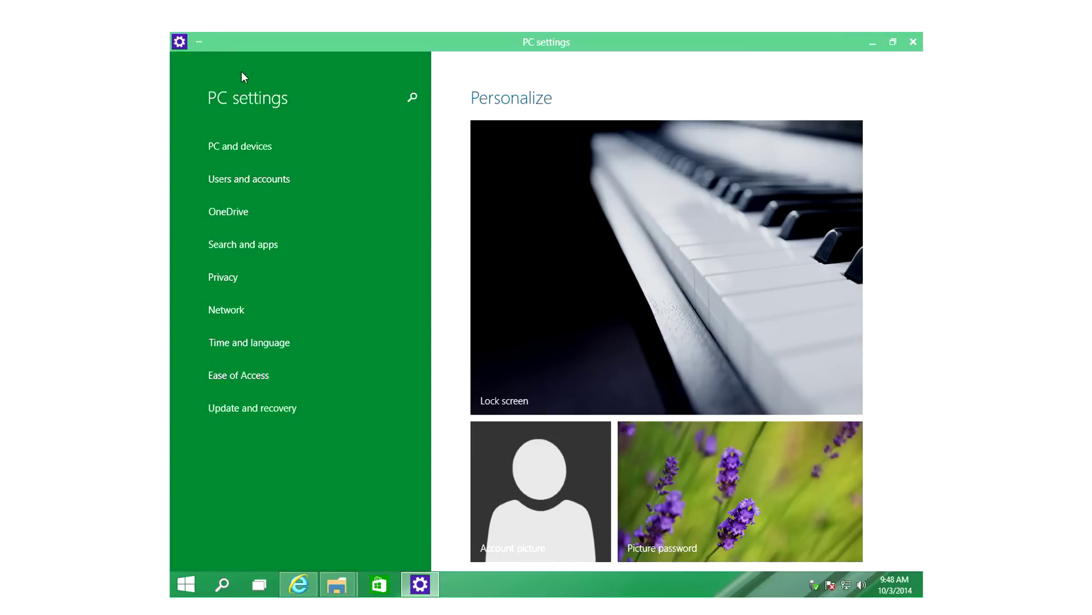
Step: Restore PC settings to a window, minimize File Explorer, and snap PC settings to the left half
left_click(892, 41)
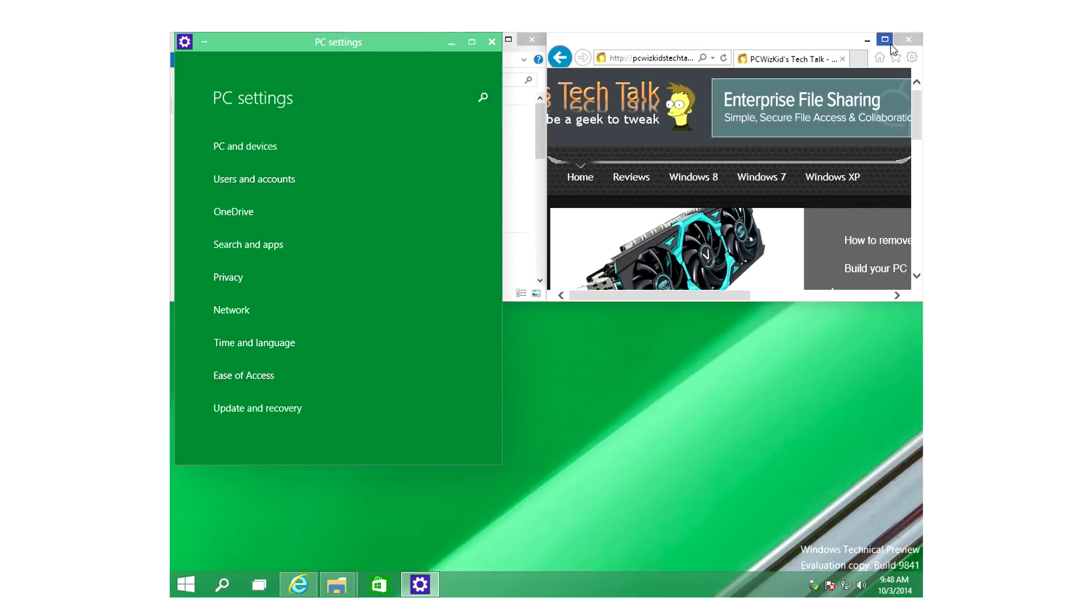
left_click_drag(316, 50, 531, 114)
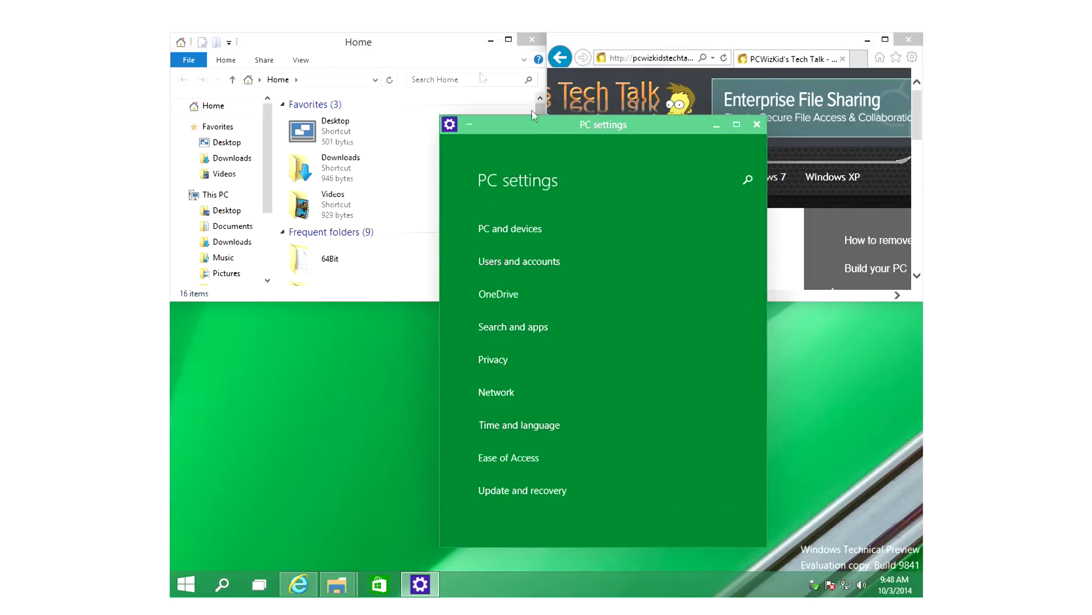
left_click(490, 41)
left_click_drag(527, 128, 172, 36)
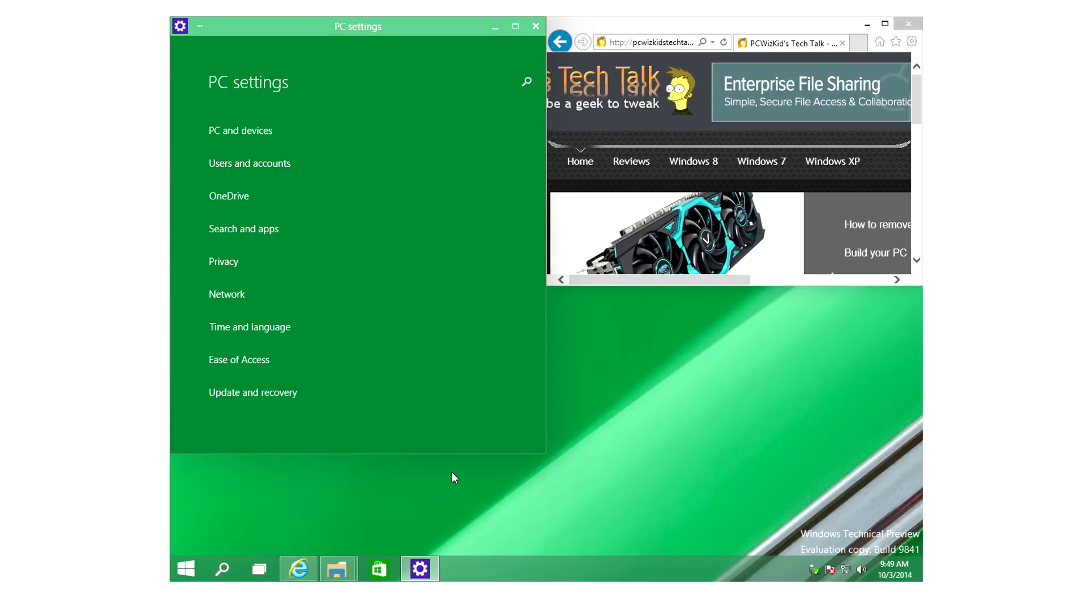
Step: View the Update and recovery page, return to the main categories, then close PC settings
left_click(256, 379)
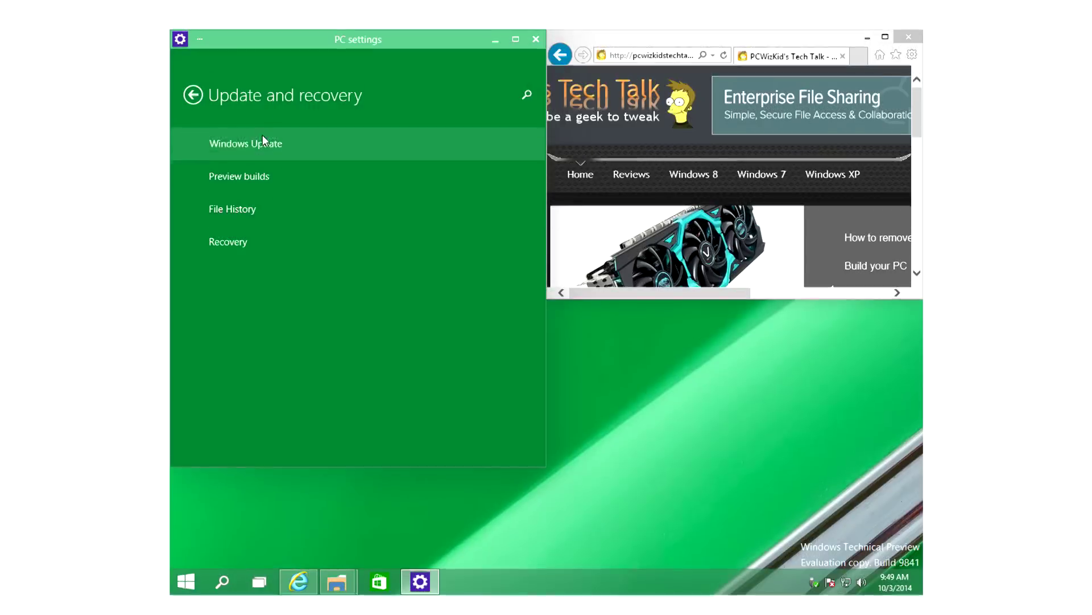
left_click(195, 100)
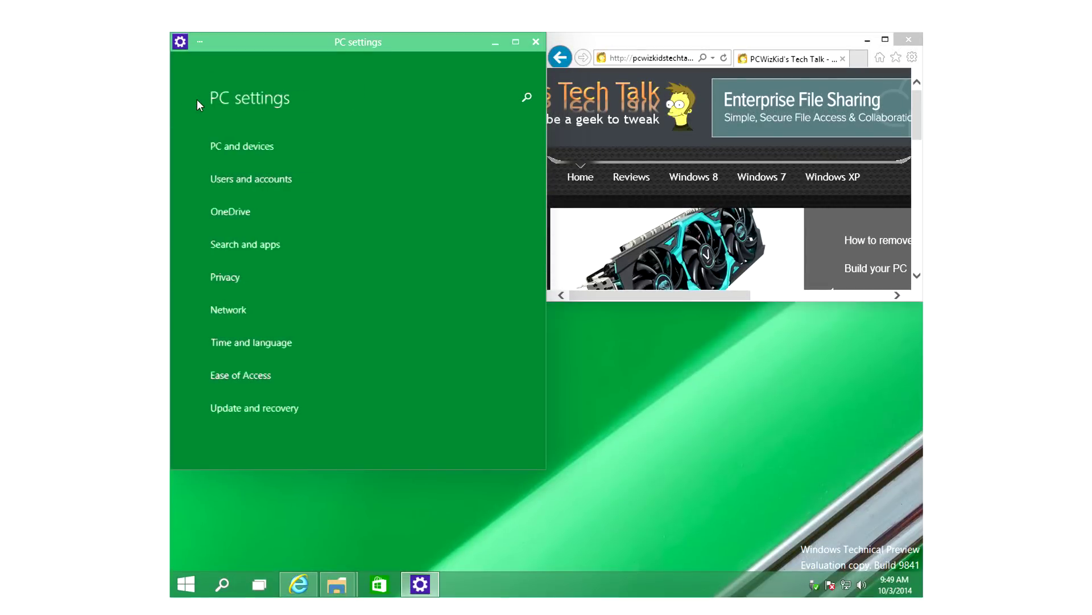
left_click(537, 42)
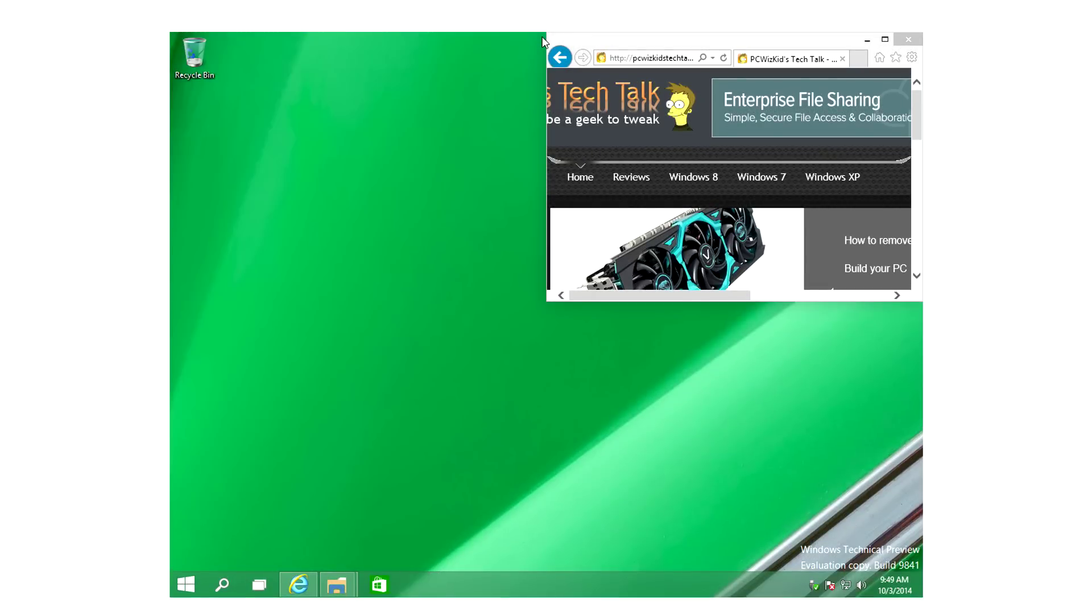